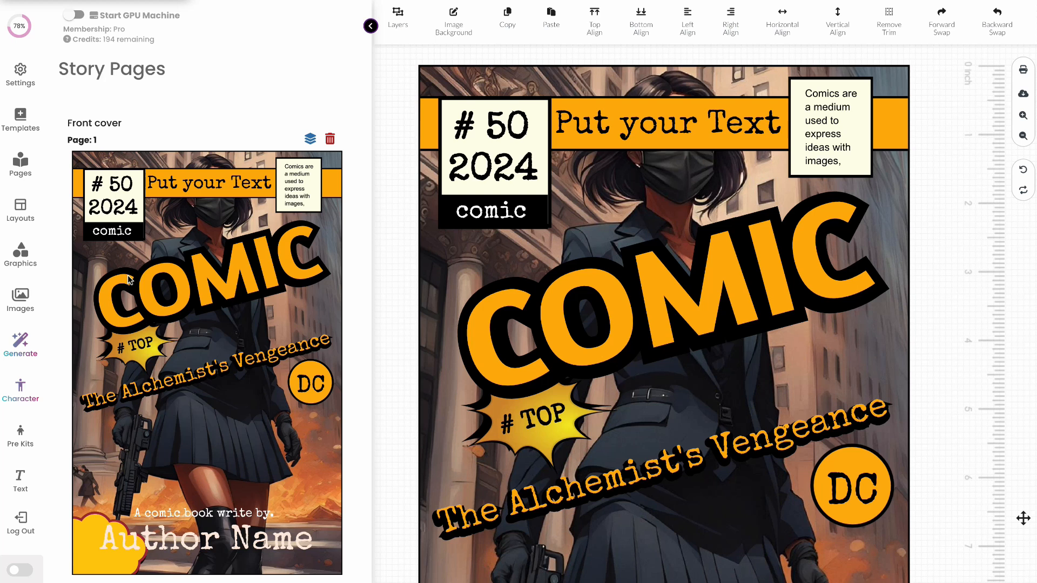
Look through the existing comic's story pages from the front cover to page 4 and return to the cover.
{"action": "scroll", "coordinate": [131, 325], "scroll_direction": "down", "scroll_amount": 3}
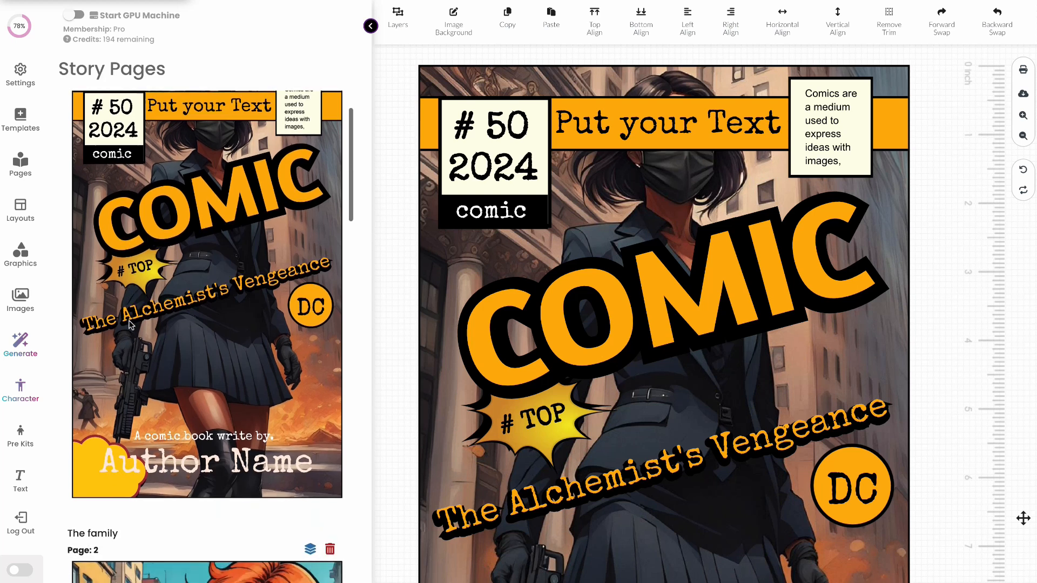
{"action": "scroll", "coordinate": [131, 324], "scroll_direction": "down", "scroll_amount": 4}
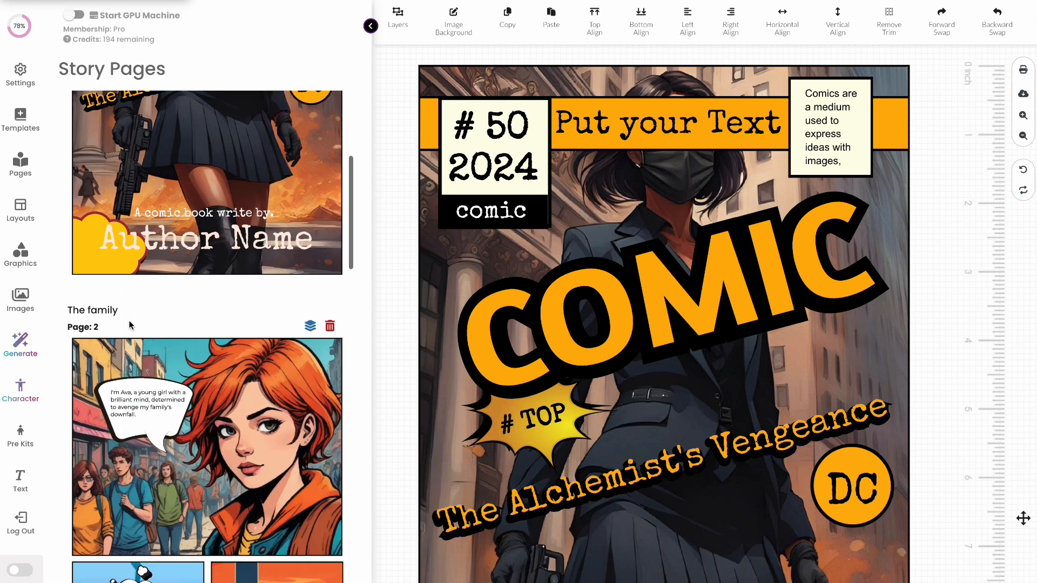
{"action": "scroll", "coordinate": [130, 324], "scroll_direction": "down", "scroll_amount": 10}
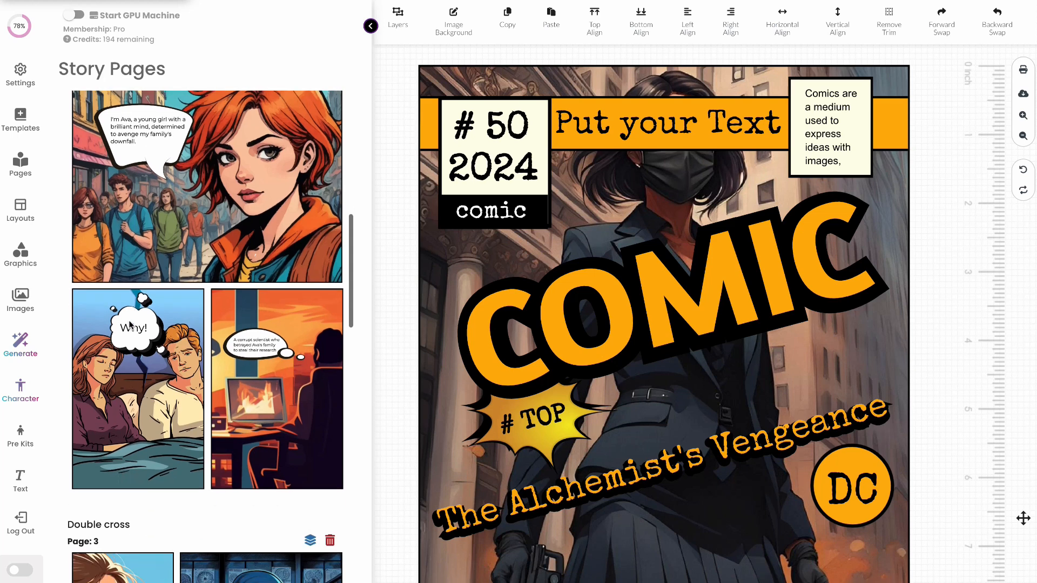
{"action": "scroll", "coordinate": [130, 324], "scroll_direction": "down", "scroll_amount": 7}
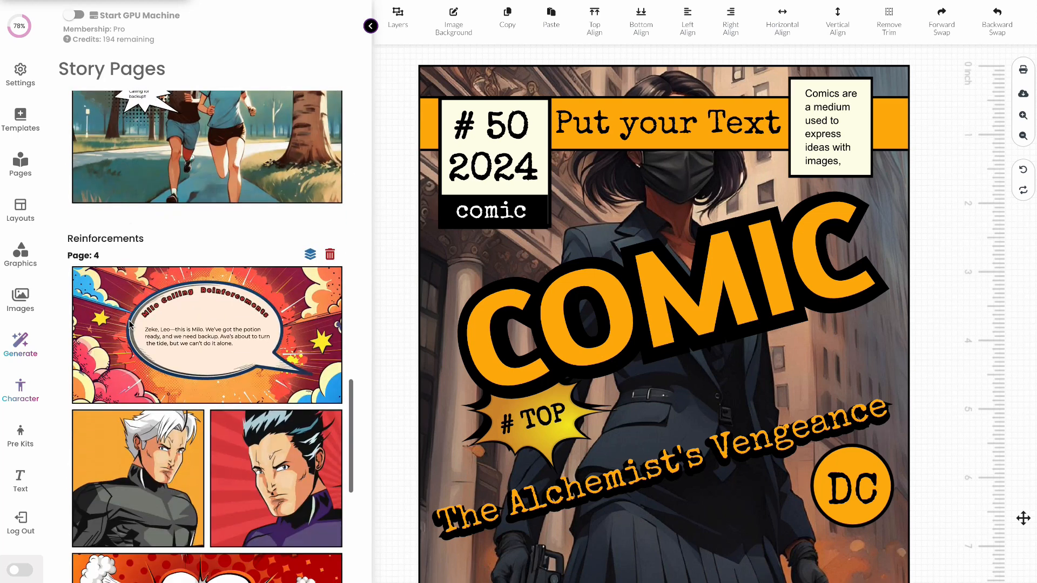
{"action": "scroll", "coordinate": [130, 324], "scroll_direction": "up", "scroll_amount": 12}
{"action": "scroll", "coordinate": [130, 324], "scroll_direction": "up", "scroll_amount": 12}
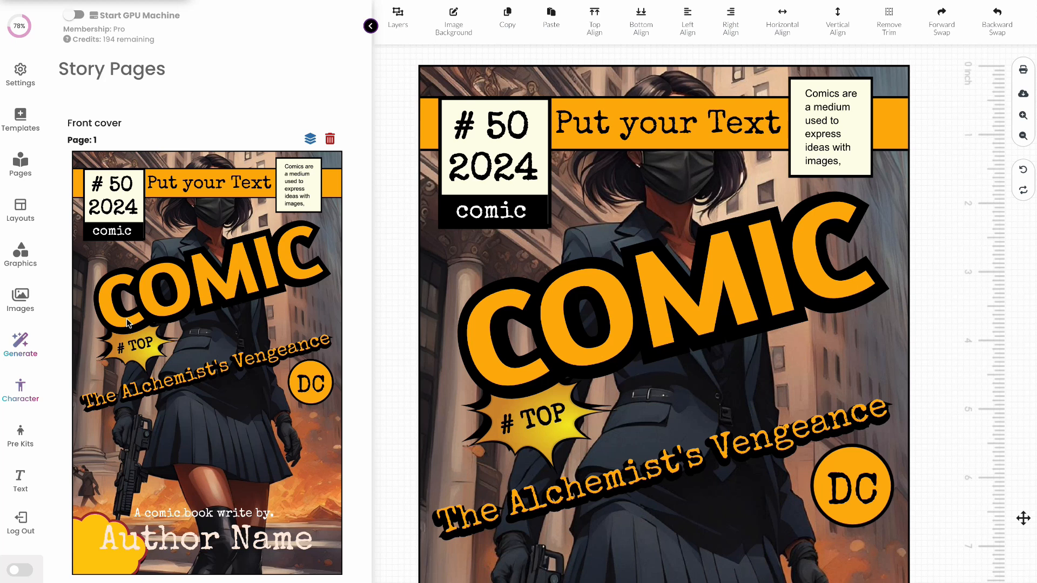
Apply the Comic Book 6.6 x 10.25 layout with a wide panel above and below two side-by-side panels to the page.
{"action": "left_click", "coordinate": [21, 212]}
{"action": "scroll", "coordinate": [163, 365], "scroll_direction": "down", "scroll_amount": 8}
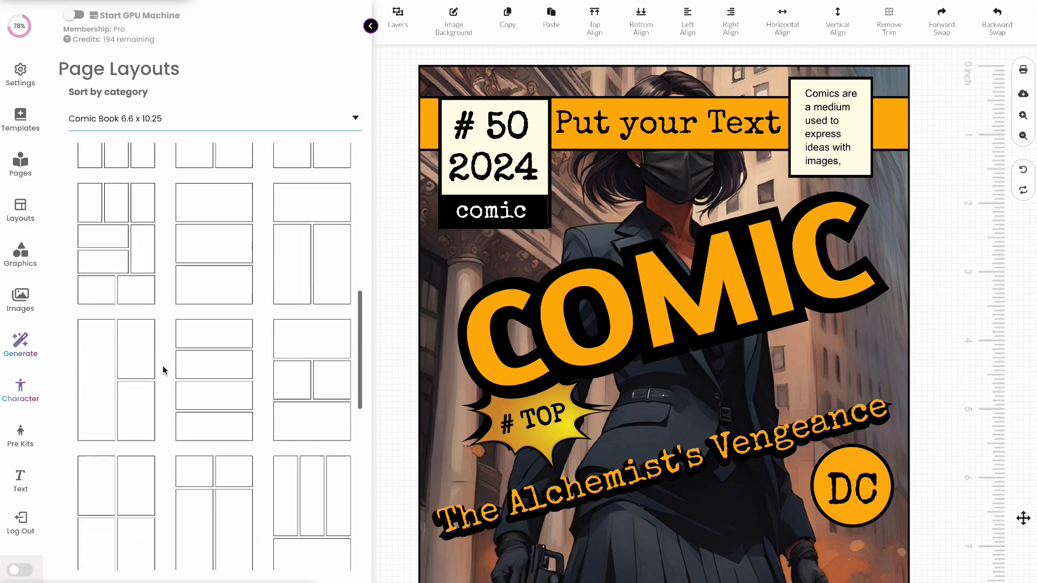
{"action": "scroll", "coordinate": [163, 365], "scroll_direction": "down", "scroll_amount": 2}
{"action": "left_click", "coordinate": [312, 421]}
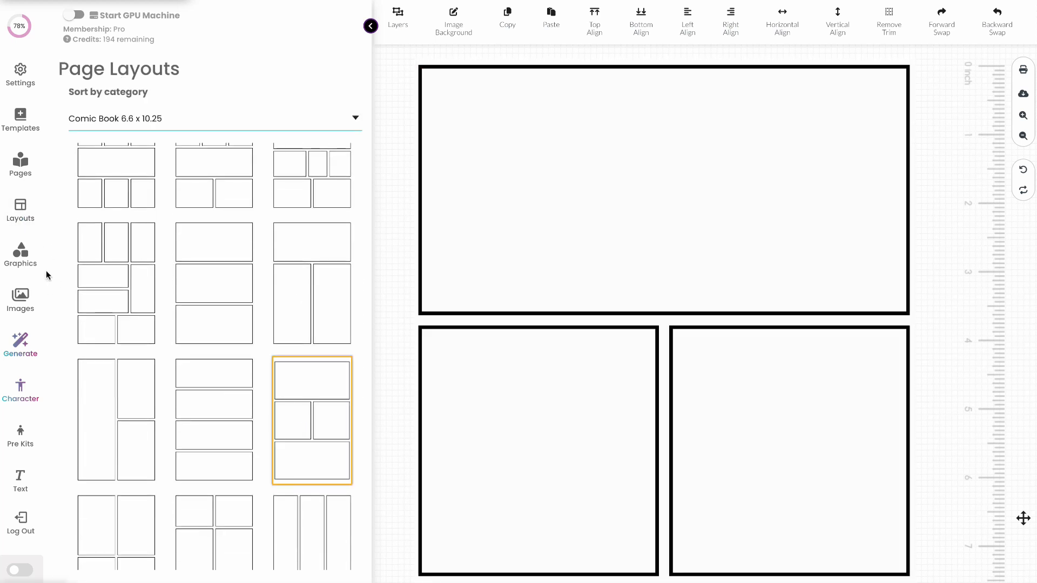
Place the image of the angry woman's face in the wide upper panel and scale it to fill the panel.
{"action": "left_click", "coordinate": [20, 301]}
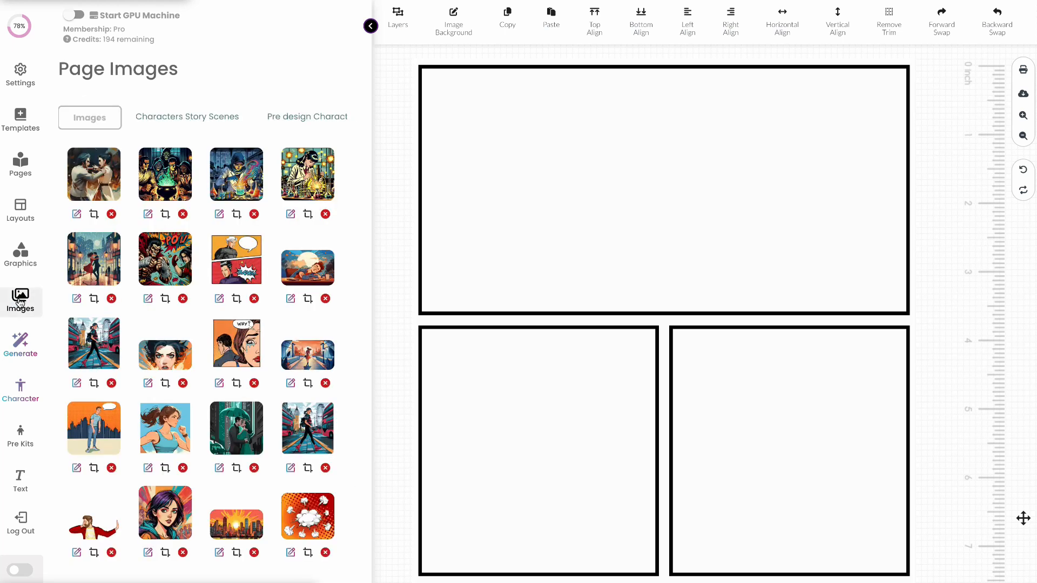
{"action": "scroll", "coordinate": [135, 302], "scroll_direction": "down", "scroll_amount": 5}
{"action": "scroll", "coordinate": [162, 313], "scroll_direction": "up", "scroll_amount": 5}
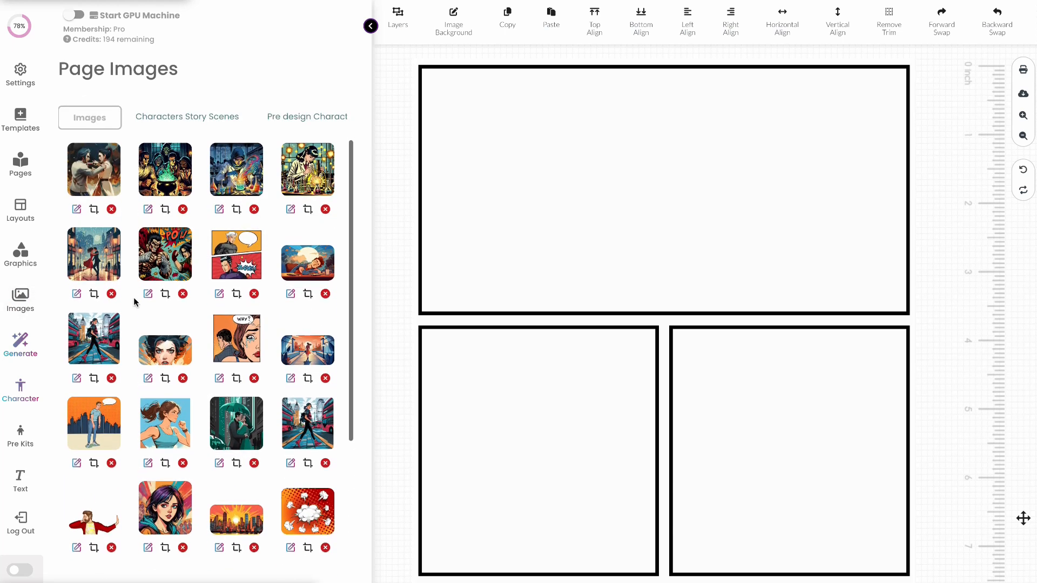
{"action": "left_click_drag", "start_coordinate": [165, 352], "coordinate": [886, 324]}
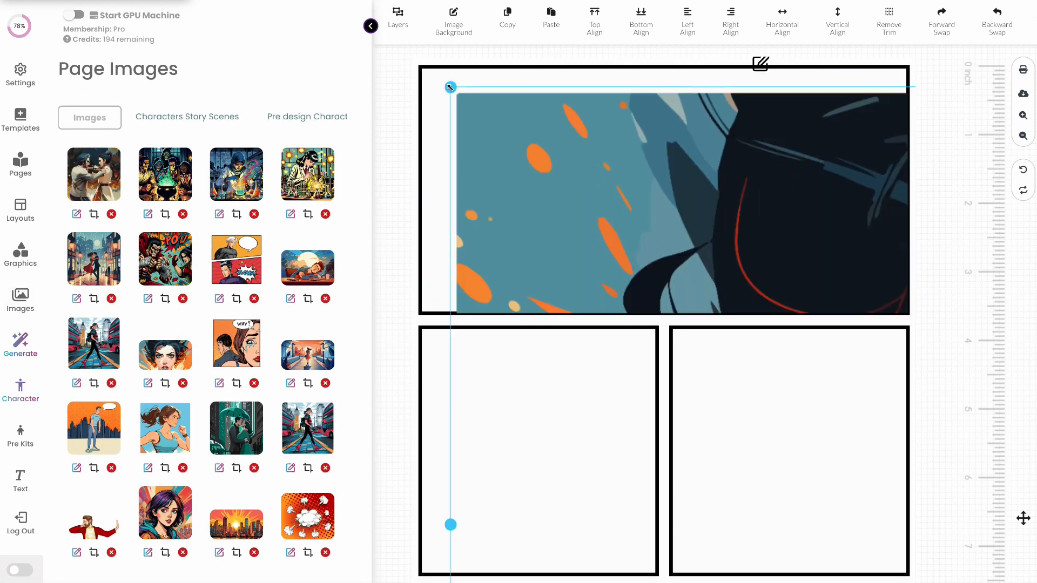
{"action": "left_click_drag", "start_coordinate": [451, 87], "coordinate": [583, 151]}
{"action": "left_click_drag", "start_coordinate": [472, 63], "coordinate": [549, 195]}
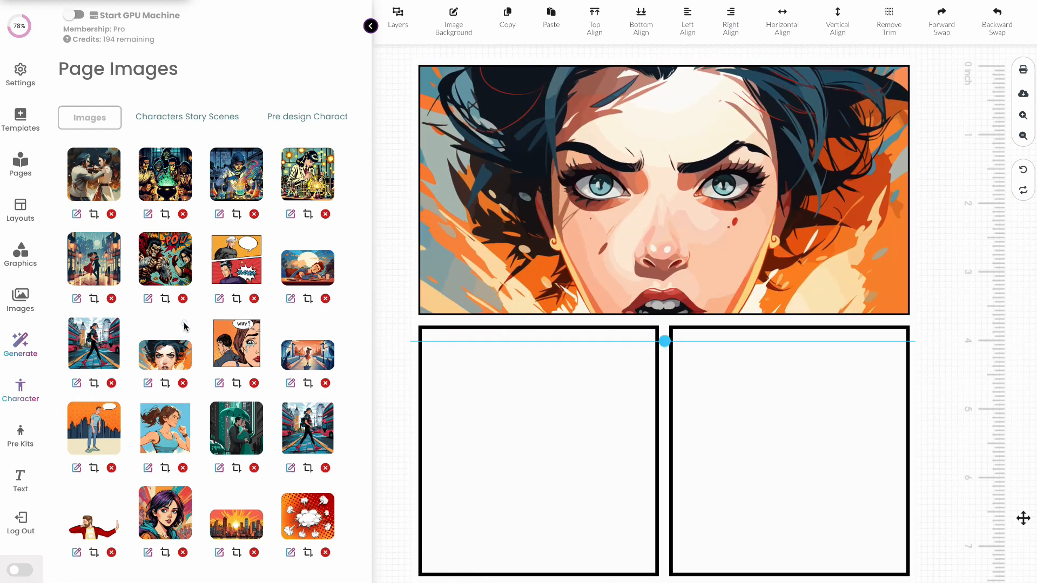
Generate a continuation scene from the angry woman's portrait with description "same girl" and action "in fighting scene on building different".
{"action": "left_click", "coordinate": [148, 384]}
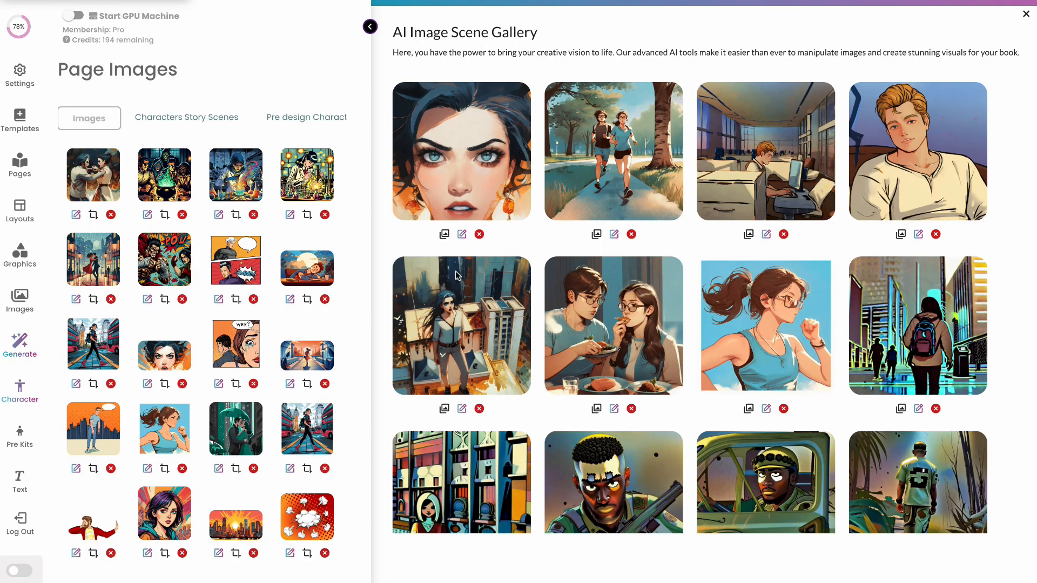
{"action": "left_click", "coordinate": [444, 233]}
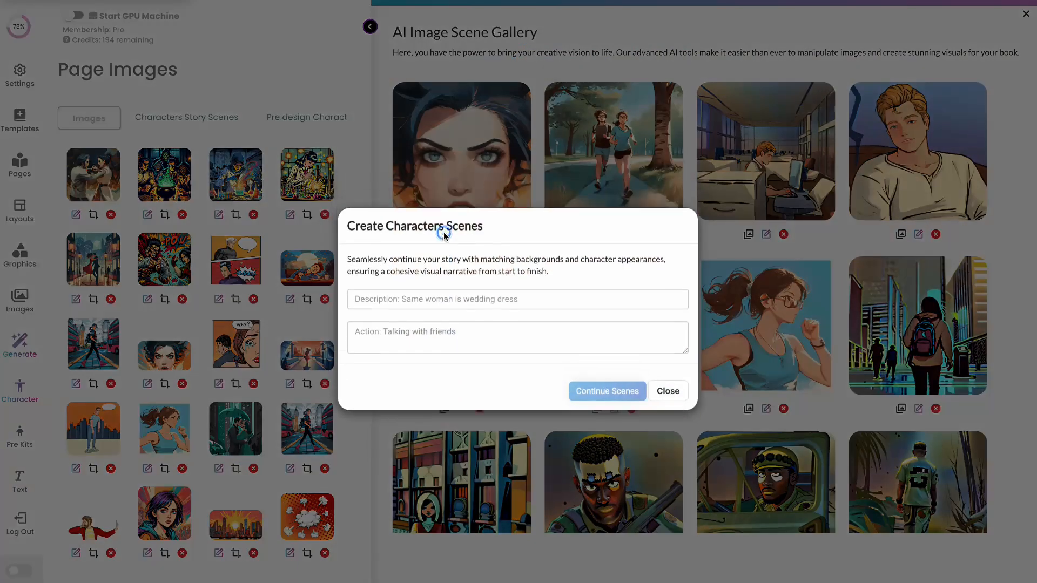
{"action": "triple_click", "coordinate": [399, 294]}
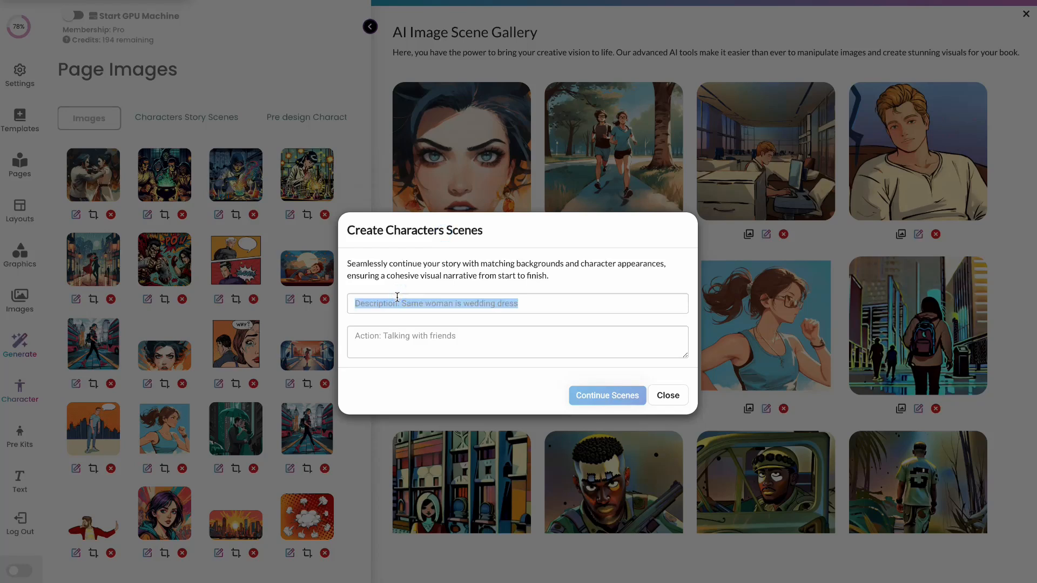
{"action": "left_click", "coordinate": [397, 297]}
{"action": "type", "text": "same girl"}
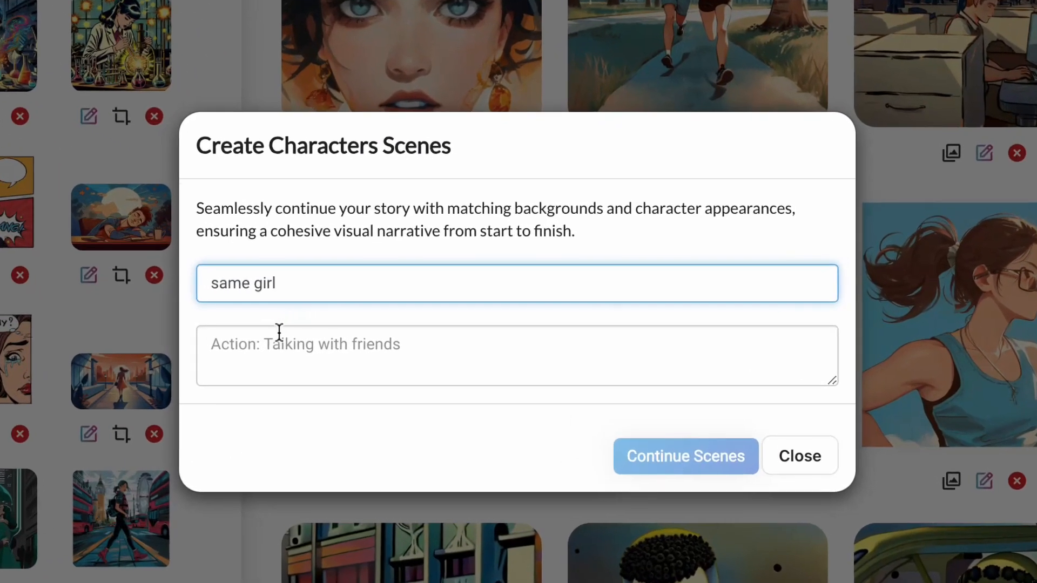
{"action": "left_click", "coordinate": [280, 335]}
{"action": "type", "text": "in fg"}
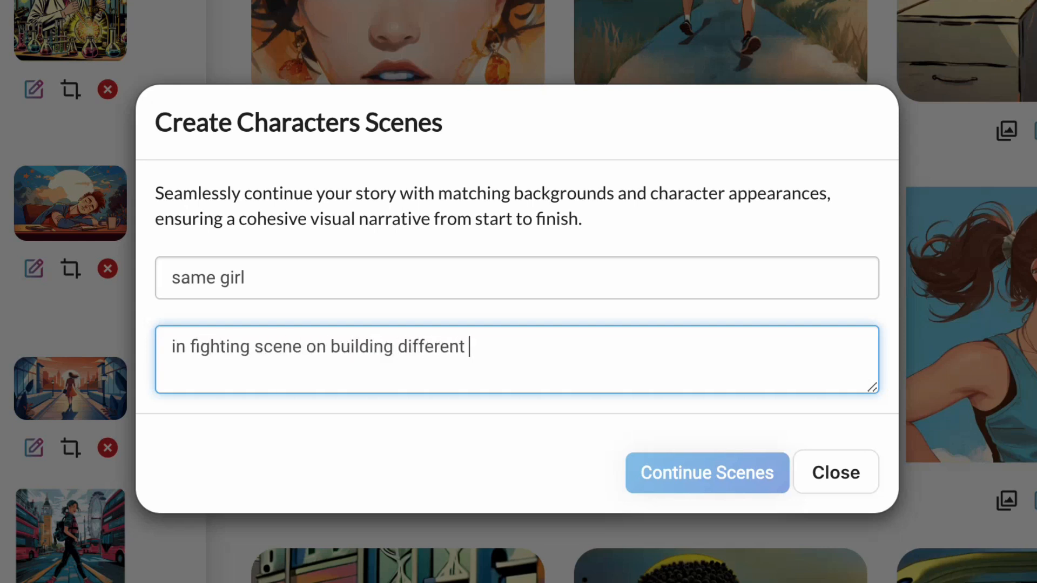
{"action": "left_click", "coordinate": [699, 474]}
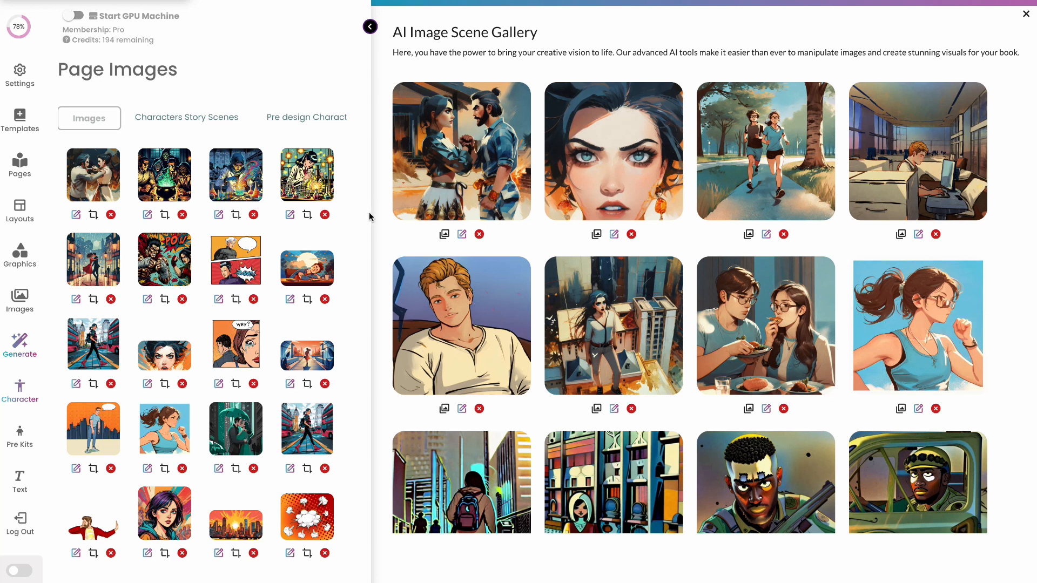
Review the generated story scenes in the character gallery and preview the man and woman clasping hands at full size.
{"action": "left_click", "coordinate": [205, 122]}
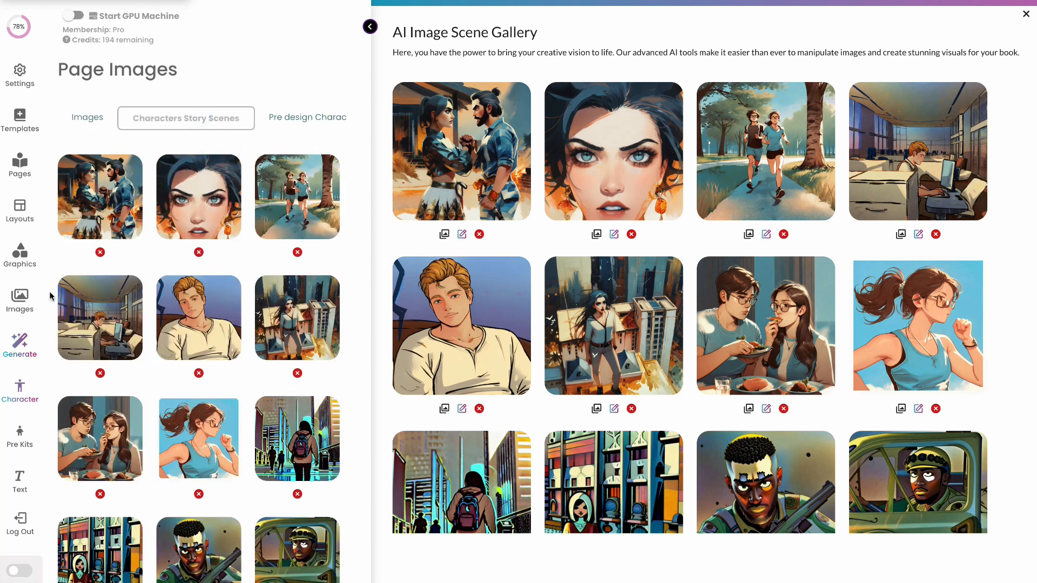
{"action": "left_click", "coordinate": [20, 398]}
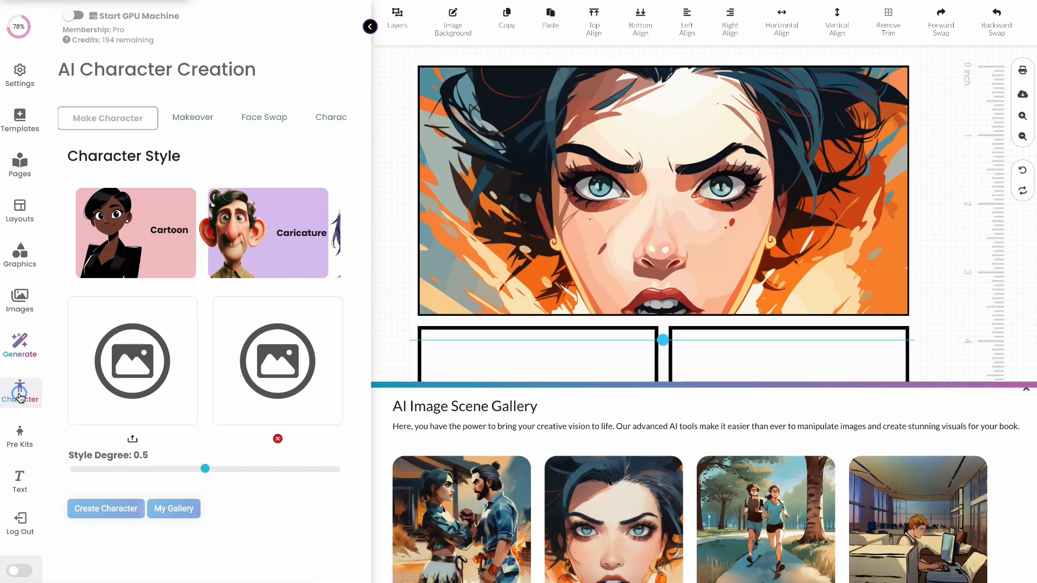
{"action": "left_click", "coordinate": [171, 509]}
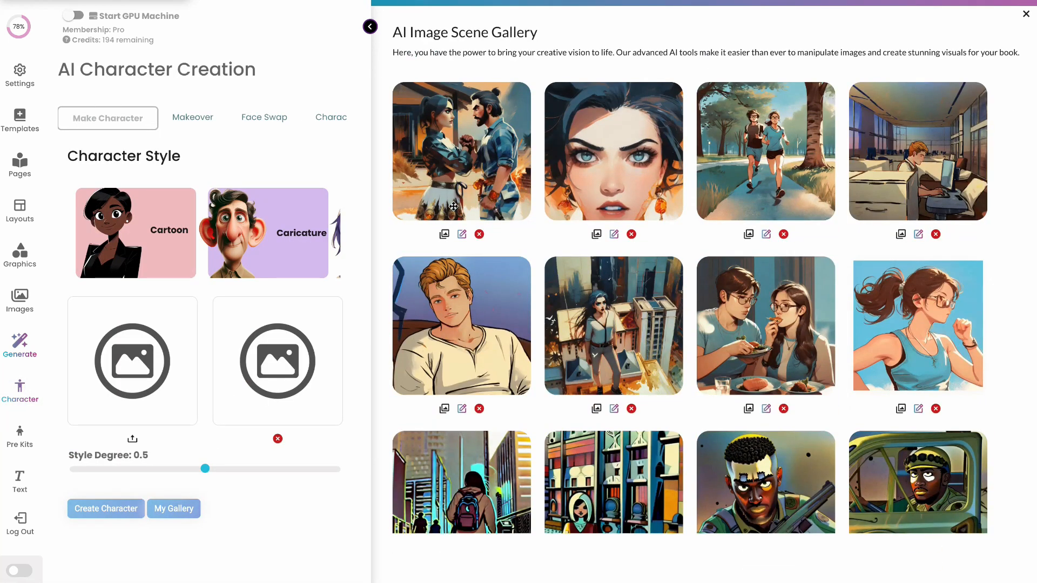
{"action": "left_click", "coordinate": [462, 235]}
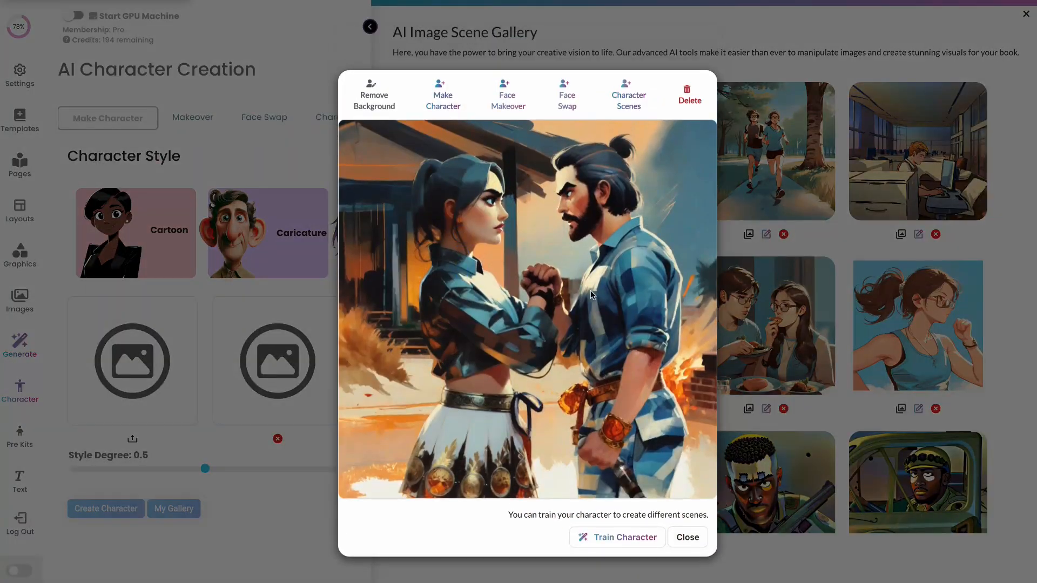
{"action": "left_click", "coordinate": [679, 536]}
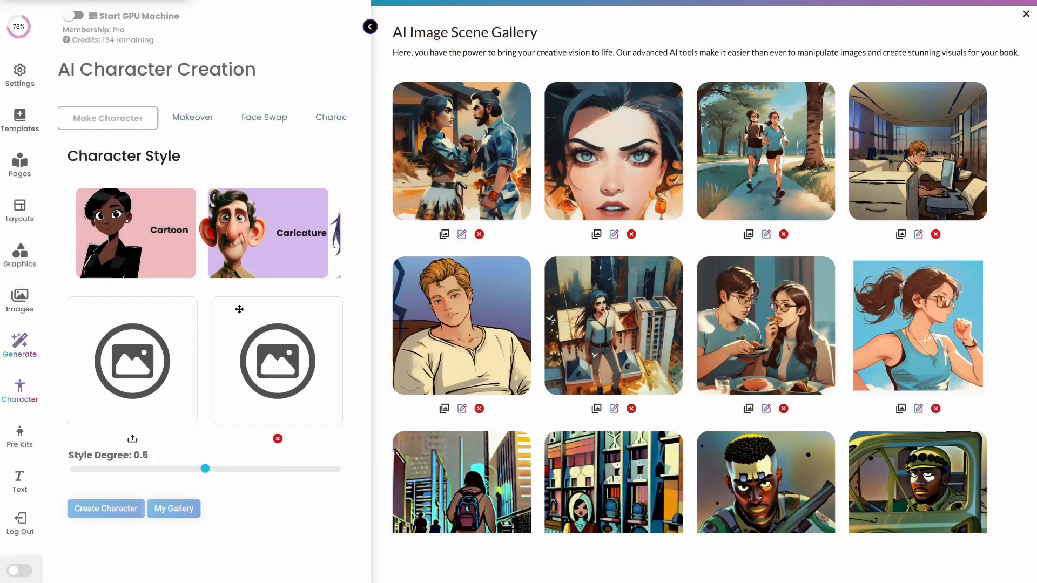
Place the clasped-hands scene in the right middle panel and the woman on the rooftop in the left middle panel.
{"action": "left_click_drag", "start_coordinate": [120, 194], "coordinate": [726, 413]}
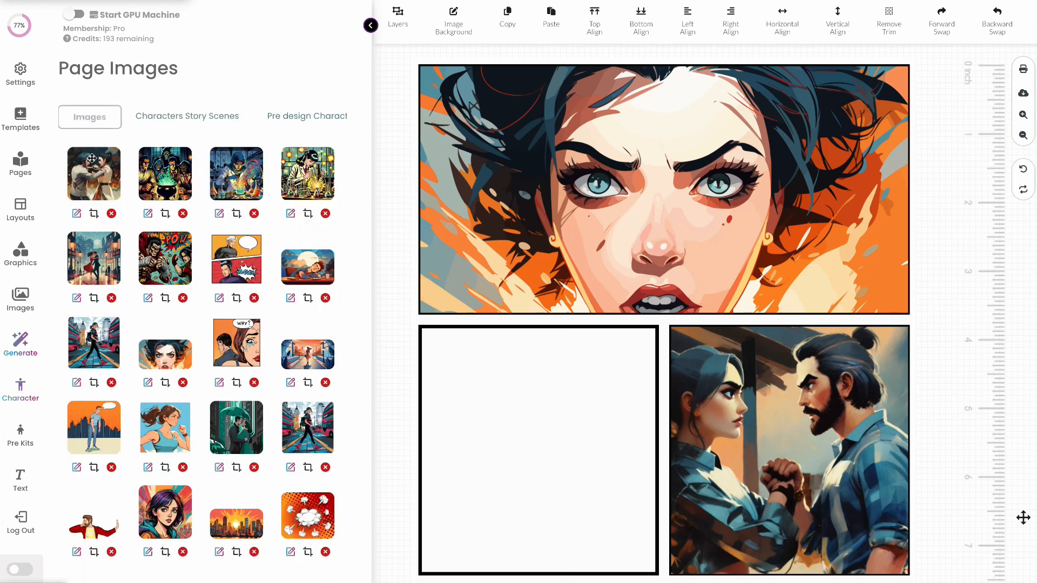
{"action": "left_click_drag", "start_coordinate": [297, 317], "coordinate": [486, 433]}
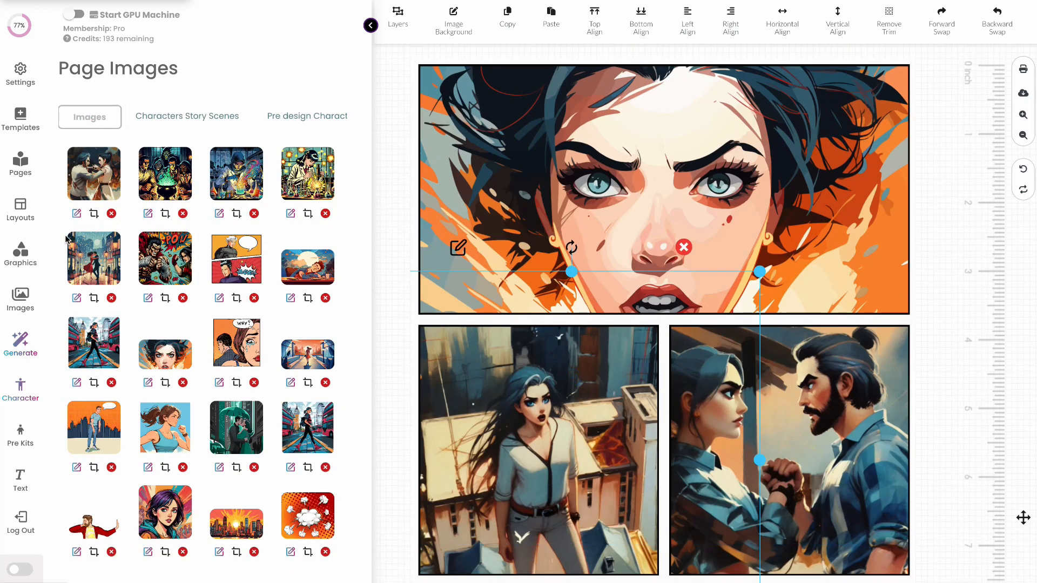
Raise the brightness and contrast of the images in the two middle panels and the wide lower panel slightly.
{"action": "left_click", "coordinate": [469, 436]}
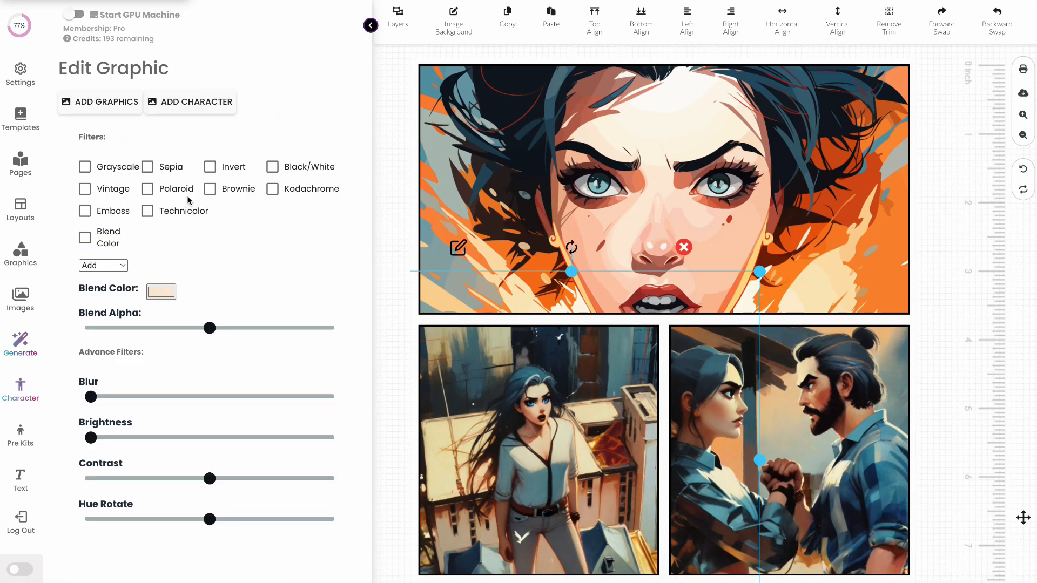
{"action": "mouse_move", "coordinate": [209, 479]}
{"action": "left_mouse_down"}
{"action": "mouse_move", "coordinate": [245, 479]}
{"action": "mouse_move", "coordinate": [222, 479]}
{"action": "left_mouse_up"}
{"action": "left_click_drag", "start_coordinate": [91, 437], "coordinate": [115, 437]}
{"action": "left_click", "coordinate": [831, 415]}
{"action": "mouse_move", "coordinate": [222, 479]}
{"action": "left_mouse_down"}
{"action": "mouse_move", "coordinate": [234, 478]}
{"action": "mouse_move", "coordinate": [222, 479]}
{"action": "left_mouse_up"}
{"action": "left_click", "coordinate": [115, 437]}
{"action": "mouse_move", "coordinate": [222, 478]}
{"action": "left_mouse_down"}
{"action": "mouse_move", "coordinate": [245, 479]}
{"action": "mouse_move", "coordinate": [233, 479]}
{"action": "left_mouse_up"}
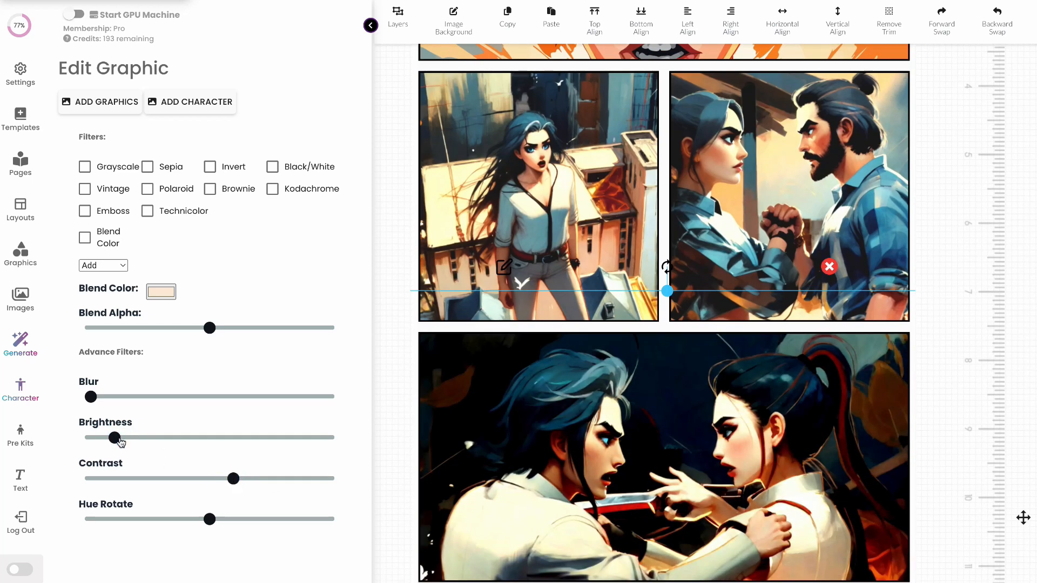
{"action": "left_click_drag", "start_coordinate": [115, 438], "coordinate": [138, 438]}
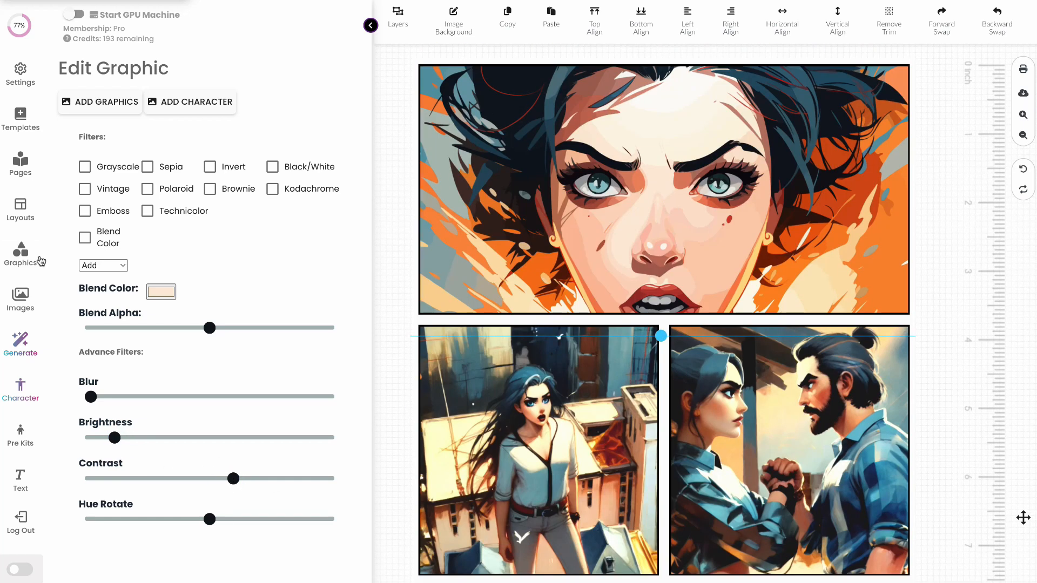
Add an oval thought bubble graphic to the upper panel, shrink it and place it beside the woman's face.
{"action": "left_click", "coordinate": [20, 254]}
{"action": "left_click", "coordinate": [223, 434]}
{"action": "left_click", "coordinate": [243, 463]}
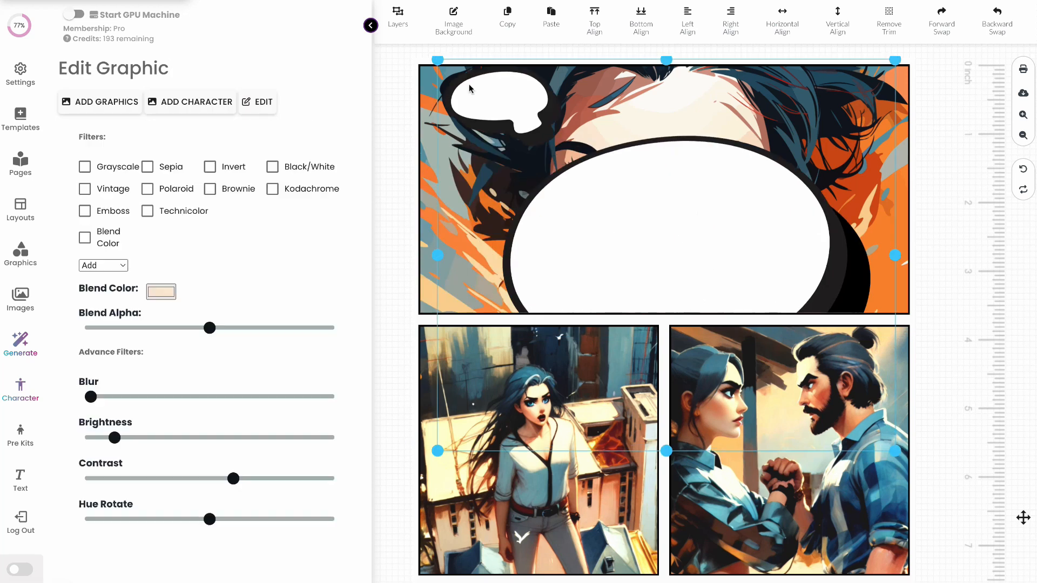
{"action": "left_click_drag", "start_coordinate": [437, 60], "coordinate": [632, 219]}
{"action": "left_click_drag", "start_coordinate": [805, 282], "coordinate": [595, 137]}
{"action": "left_click_drag", "start_coordinate": [687, 74], "coordinate": [576, 170]}
{"action": "left_click_drag", "start_coordinate": [520, 236], "coordinate": [523, 204]}
Add a cloud-shaped chat bubble to the rooftop panel, shrink it and place it beside the woman's head.
{"action": "left_click", "coordinate": [23, 306]}
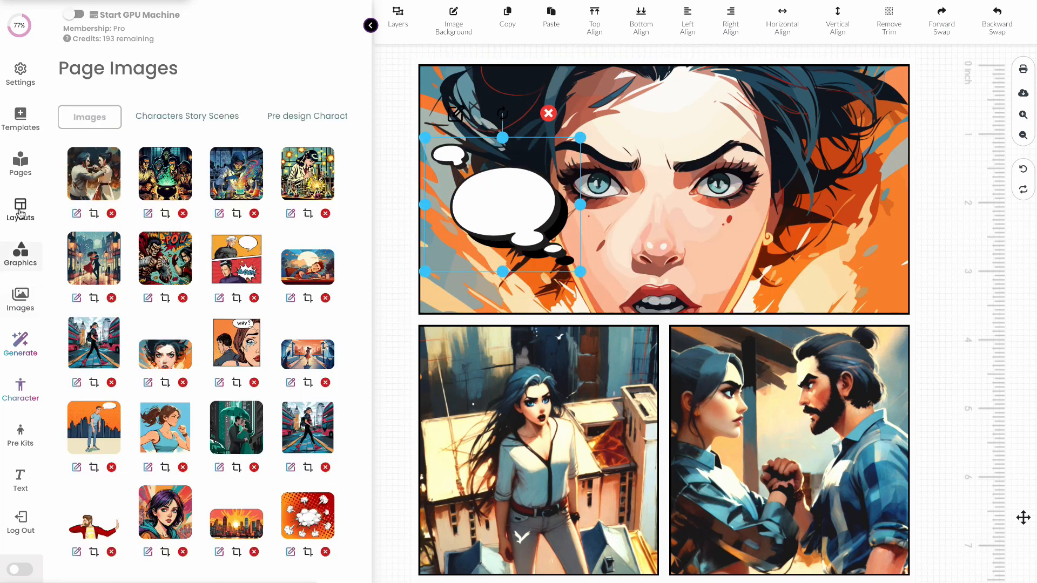
{"action": "left_click", "coordinate": [20, 254]}
{"action": "left_click_drag", "start_coordinate": [527, 448], "coordinate": [479, 448]}
{"action": "left_click_drag", "start_coordinate": [173, 289], "coordinate": [576, 470]}
{"action": "left_click_drag", "start_coordinate": [656, 346], "coordinate": [563, 412]}
{"action": "left_click_drag", "start_coordinate": [493, 463], "coordinate": [565, 399]}
{"action": "left_click_drag", "start_coordinate": [434, 500], "coordinate": [515, 432]}
{"action": "left_click_drag", "start_coordinate": [577, 405], "coordinate": [594, 407]}
Add the BOOM! chat bubble to the wide lower panel, shrink it and place it between the two fighters.
{"action": "scroll", "coordinate": [622, 394], "scroll_direction": "down", "scroll_amount": 5}
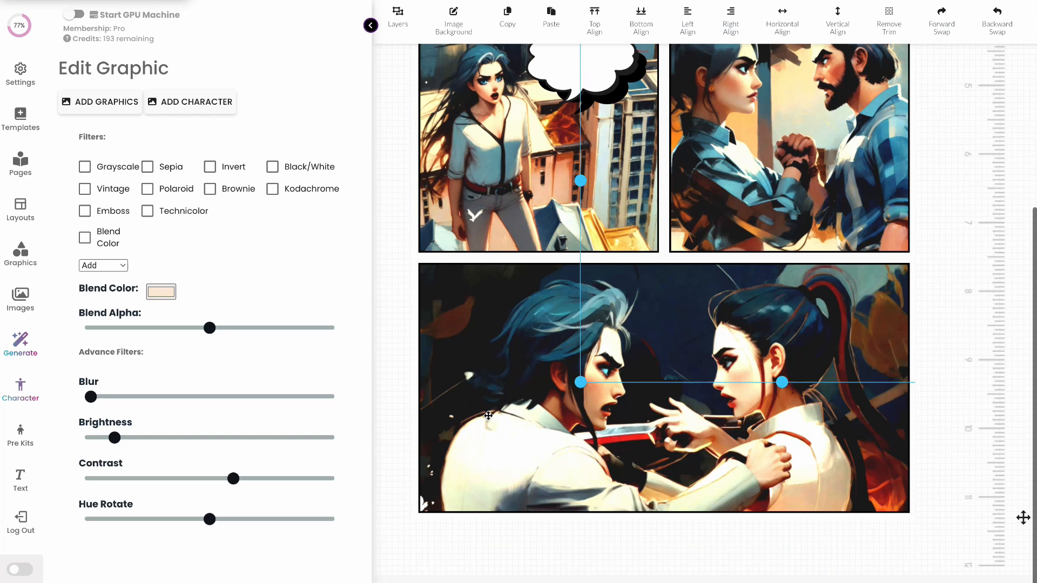
{"action": "left_click", "coordinate": [21, 252]}
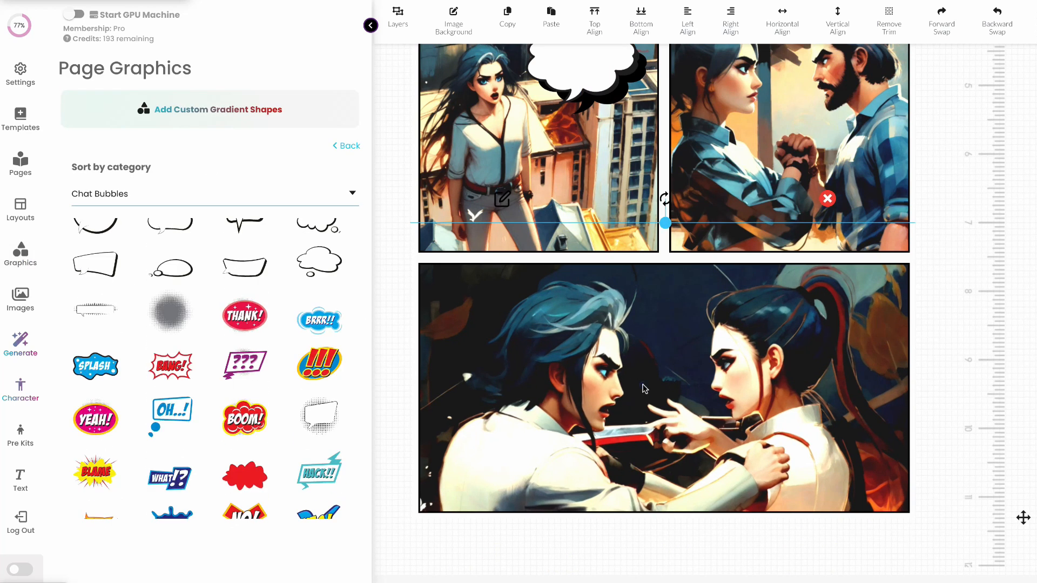
{"action": "left_click", "coordinate": [20, 254]}
{"action": "left_click_drag", "start_coordinate": [245, 419], "coordinate": [653, 373]}
{"action": "left_click_drag", "start_coordinate": [528, 481], "coordinate": [595, 426]}
{"action": "left_click_drag", "start_coordinate": [652, 373], "coordinate": [664, 424]}
Add a cloud thought bubble to the right middle panel and shrink it to fit in the panel's lower part.
{"action": "scroll", "coordinate": [664, 410], "scroll_direction": "up", "scroll_amount": 5}
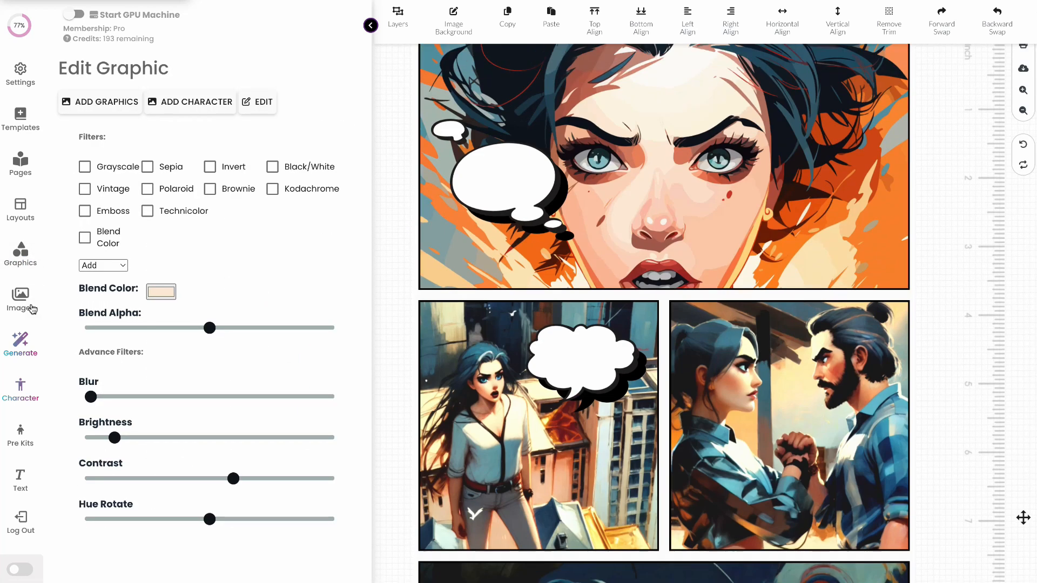
{"action": "left_click", "coordinate": [32, 309]}
{"action": "left_click", "coordinate": [21, 252]}
{"action": "scroll", "coordinate": [308, 424], "scroll_direction": "down", "scroll_amount": 3}
{"action": "left_click_drag", "start_coordinate": [308, 423], "coordinate": [876, 308]}
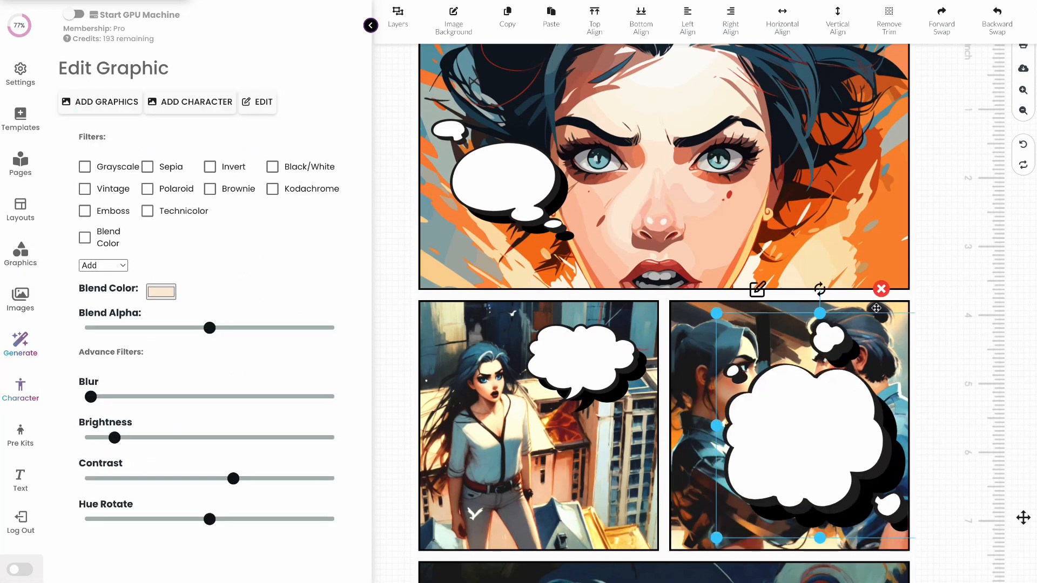
{"action": "left_click_drag", "start_coordinate": [716, 314], "coordinate": [799, 405]}
Generate short content from the pasted potion fight prompt with Good creativity, Dramatic tone, a maximum length of 10 and a chosen number of results.
{"action": "scroll", "coordinate": [21, 216], "scroll_direction": "down", "scroll_amount": 7}
{"action": "left_click", "coordinate": [20, 155]}
{"action": "left_click", "coordinate": [139, 402]}
{"action": "key", "text": "super+v"}
{"action": "left_click", "coordinate": [135, 293]}
{"action": "left_click", "coordinate": [120, 340]}
{"action": "left_click", "coordinate": [157, 351]}
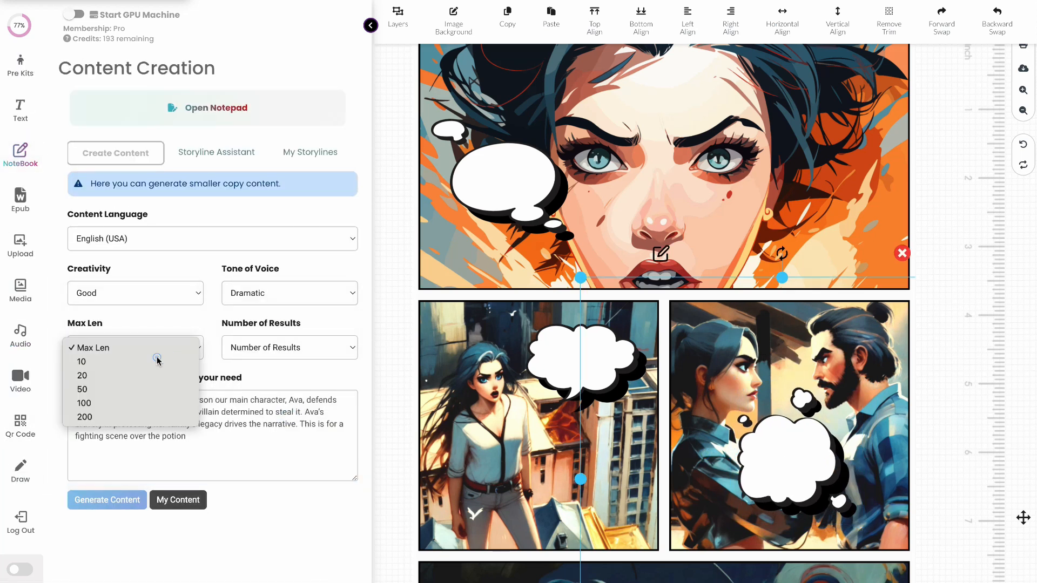
{"action": "left_click", "coordinate": [157, 362]}
{"action": "left_click", "coordinate": [289, 347]}
{"action": "left_click", "coordinate": [259, 403]}
{"action": "left_click", "coordinate": [129, 501]}
Place the generated "fierce determination" line over the top panel's thought bubble.
{"action": "left_click", "coordinate": [646, 413]}
{"action": "left_click_drag", "start_coordinate": [646, 413], "coordinate": [502, 171]}
{"action": "left_click", "coordinate": [479, 135]}
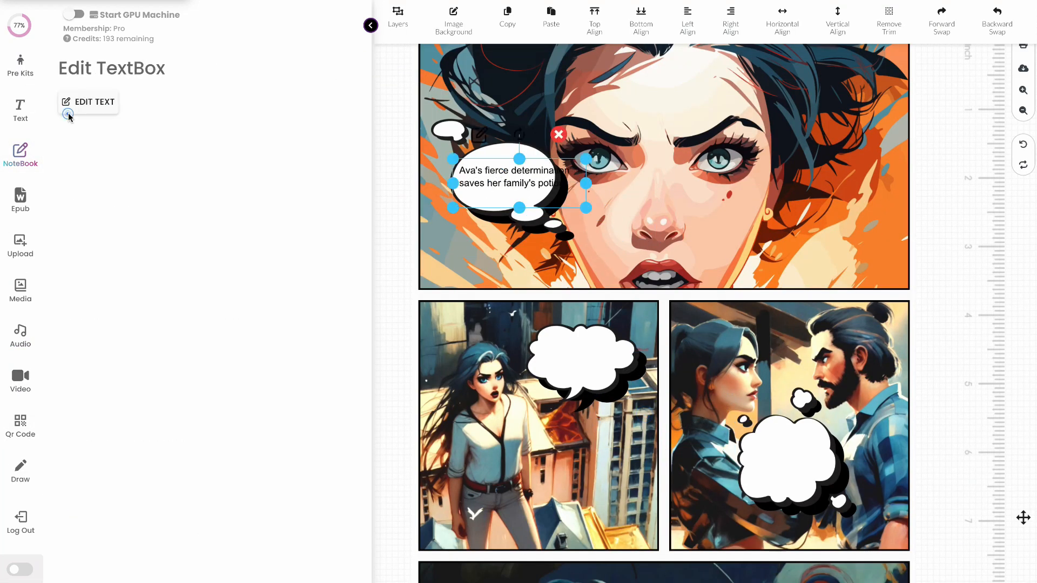
Break the top bubble's text into three lines after "determination" and "family's" and reduce its font size to fit the bubble.
{"action": "left_click", "coordinate": [68, 114]}
{"action": "left_click", "coordinate": [176, 122]}
{"action": "key", "text": "Return"}
{"action": "left_click", "coordinate": [158, 137]}
{"action": "key", "text": "Return"}
{"action": "left_click", "coordinate": [88, 252]}
{"action": "key", "text": "Down"}
{"action": "key", "text": "Down"}
{"action": "key", "text": "Down"}
{"action": "left_click", "coordinate": [564, 339]}
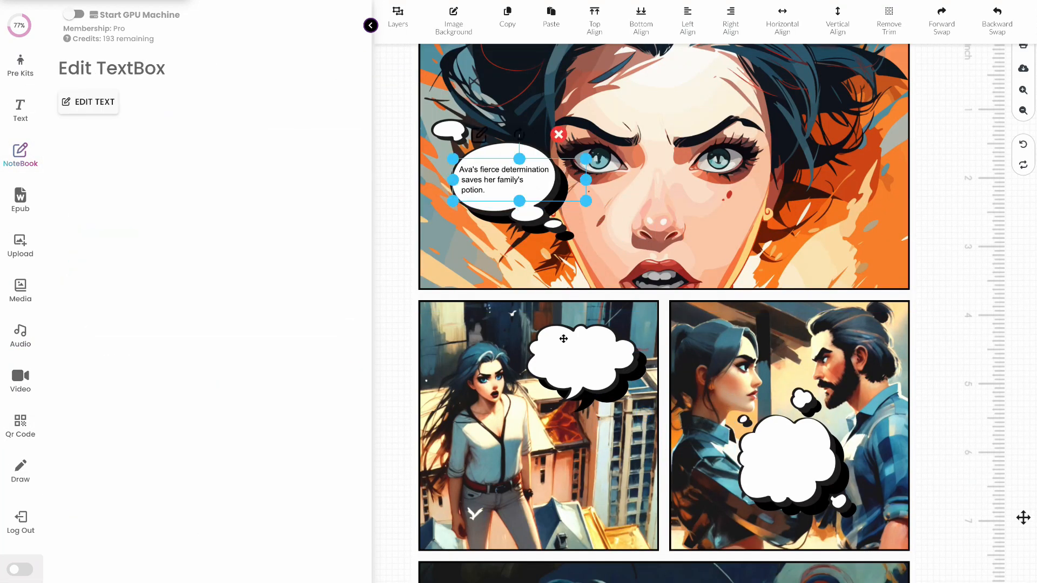
Copy the top bubble's text box and paste duplicates into the rooftop bubble and the right middle bubble.
{"action": "left_click", "coordinate": [507, 20]}
{"action": "left_click", "coordinate": [550, 20]}
{"action": "left_click_drag", "start_coordinate": [508, 184], "coordinate": [781, 453]}
{"action": "left_click", "coordinate": [550, 19]}
Try to replace the duplicate text in the rooftop bubble with the generated "battle for the secret potion" line.
{"action": "left_click", "coordinate": [21, 155]}
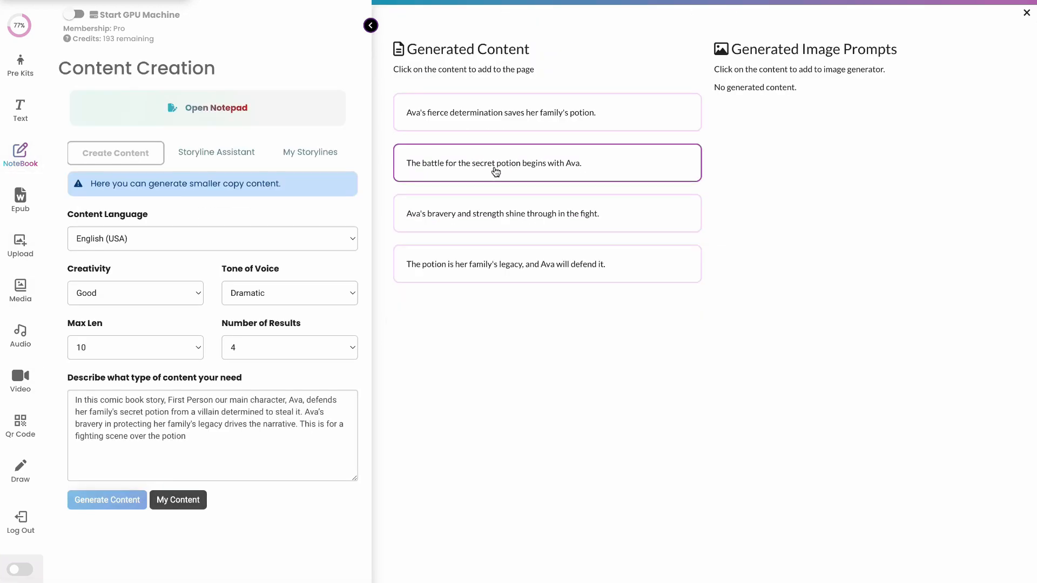
{"action": "left_click", "coordinate": [495, 172]}
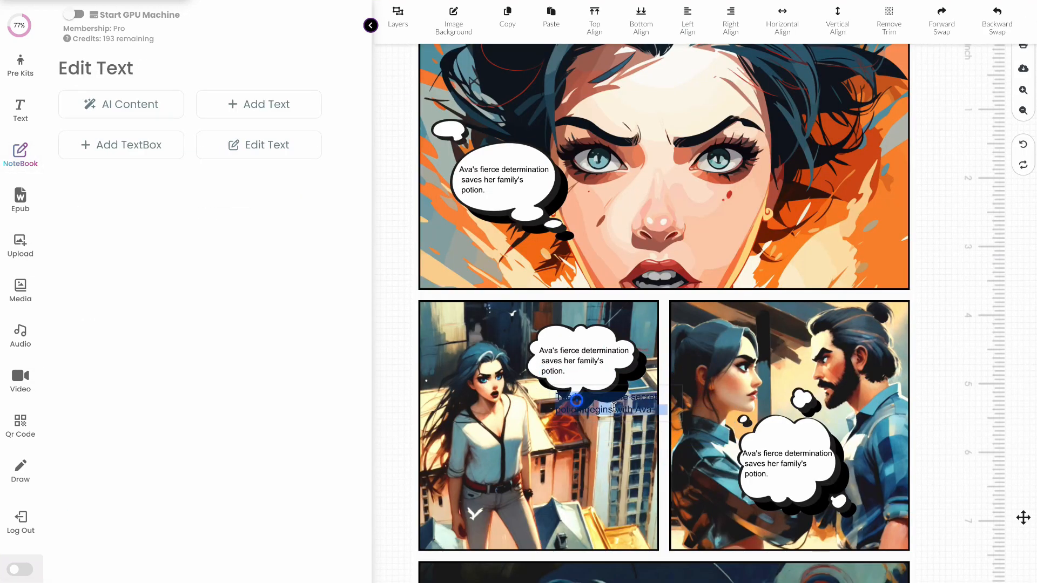
{"action": "left_click", "coordinate": [547, 361]}
{"action": "key", "text": "ctrl+v"}
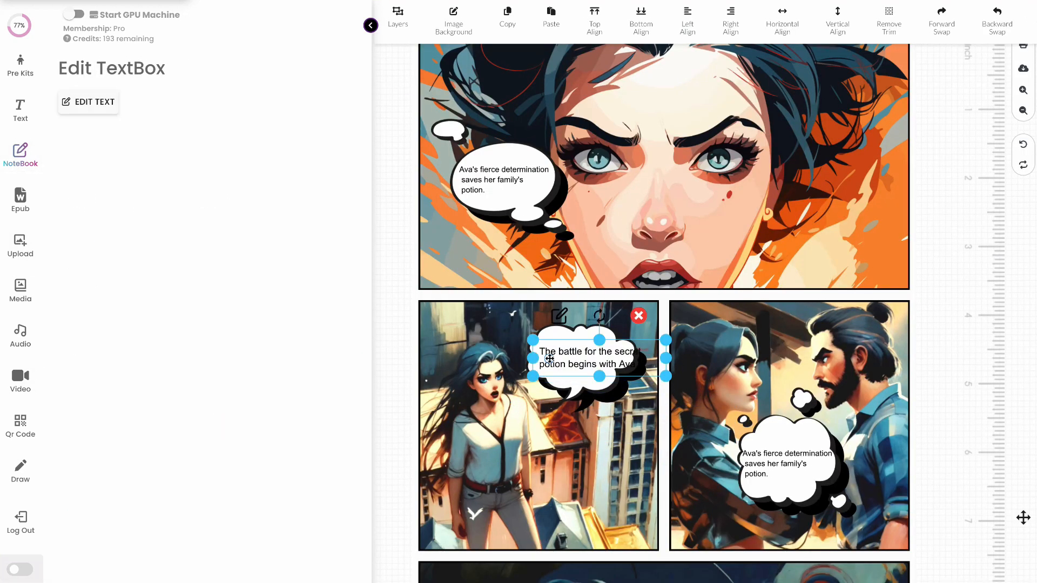
{"action": "left_click", "coordinate": [88, 103]}
{"action": "left_click_drag", "start_coordinate": [82, 222], "coordinate": [78, 224]}
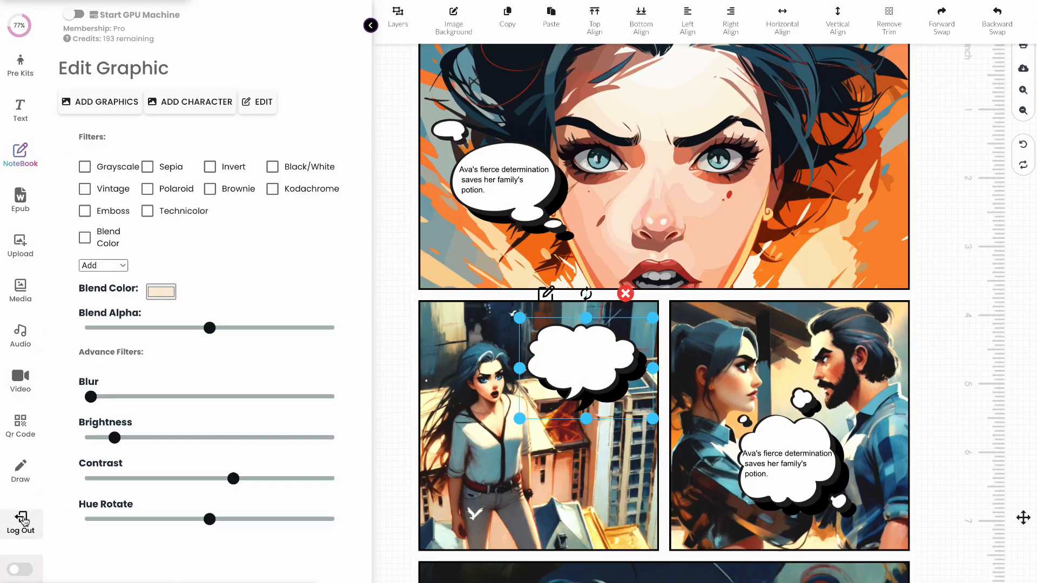
Add the generated "battle for the secret potion" line and fit it inside the rooftop panel's bubble.
{"action": "left_click", "coordinate": [21, 163]}
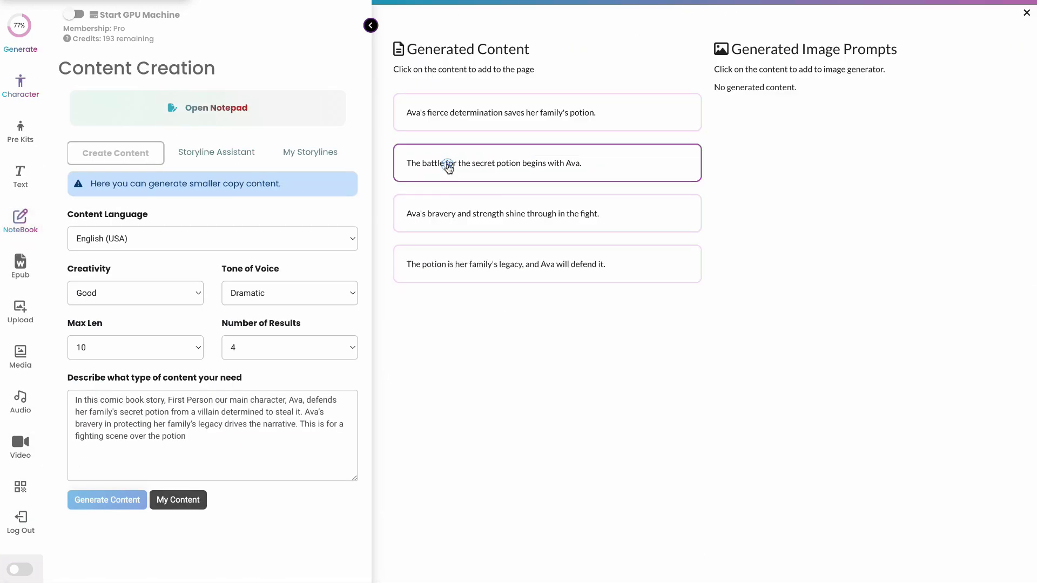
{"action": "left_click", "coordinate": [447, 165]}
{"action": "left_click", "coordinate": [571, 352]}
{"action": "left_click_drag", "start_coordinate": [673, 357], "coordinate": [637, 357]}
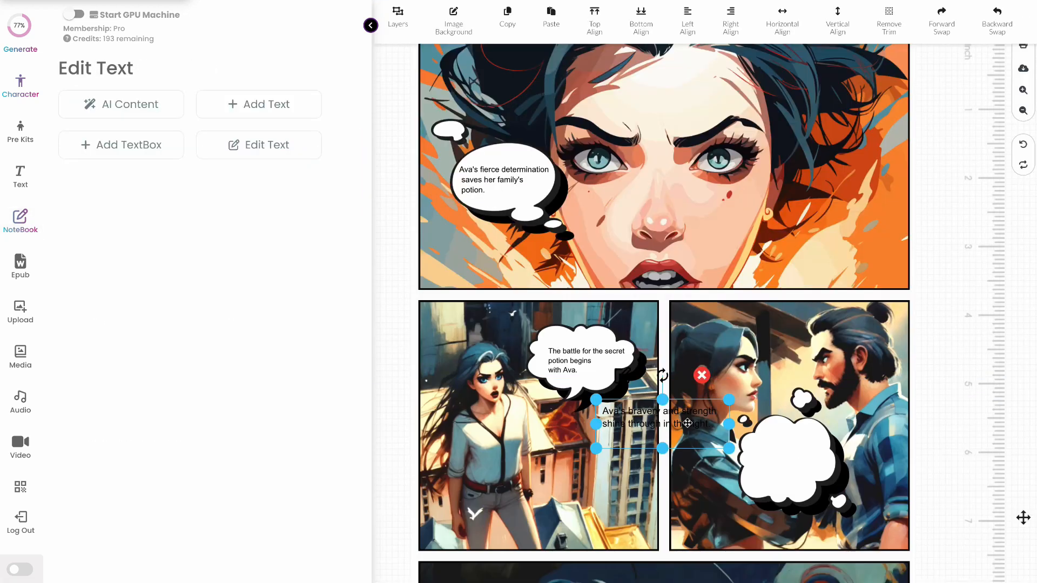
Move the generated "bravery and strength" text box into the right middle bubble and set its font size to 12.
{"action": "left_click_drag", "start_coordinate": [687, 423], "coordinate": [841, 463]}
{"action": "left_click_drag", "start_coordinate": [83, 221], "coordinate": [78, 220]}
{"action": "type", "text": "2"}
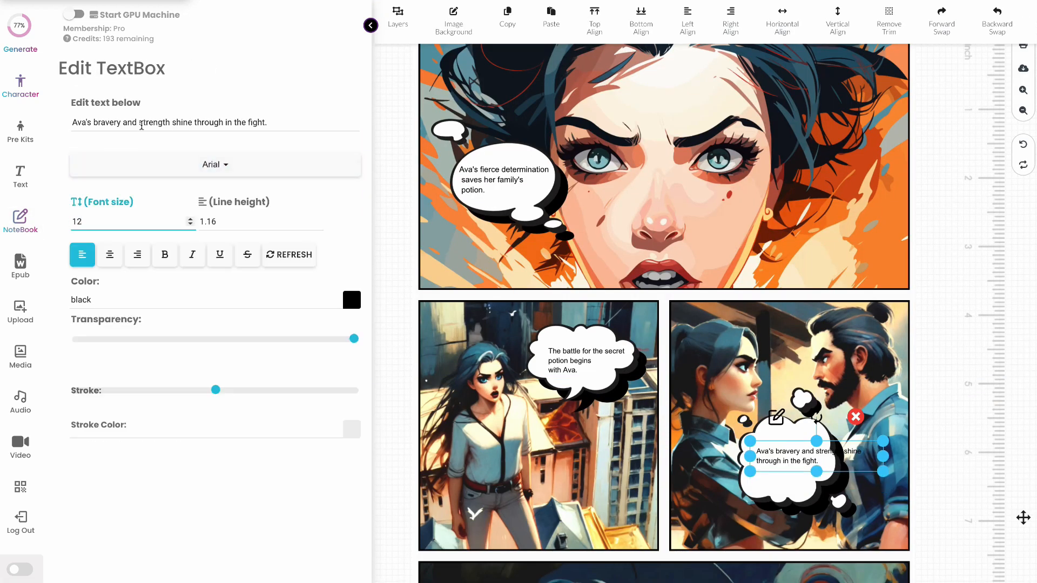
Break the right middle bubble's text into three lines after "bravery and" and "strength shine".
{"action": "left_click", "coordinate": [137, 122]}
{"action": "key", "text": "Return"}
{"action": "left_click", "coordinate": [126, 137]}
{"action": "key", "text": "Return"}
Update page 6 with the title "The fight" and save the page order with The fight as page 5 and Back as page 6.
{"action": "scroll", "coordinate": [664, 452], "scroll_direction": "down", "scroll_amount": 5}
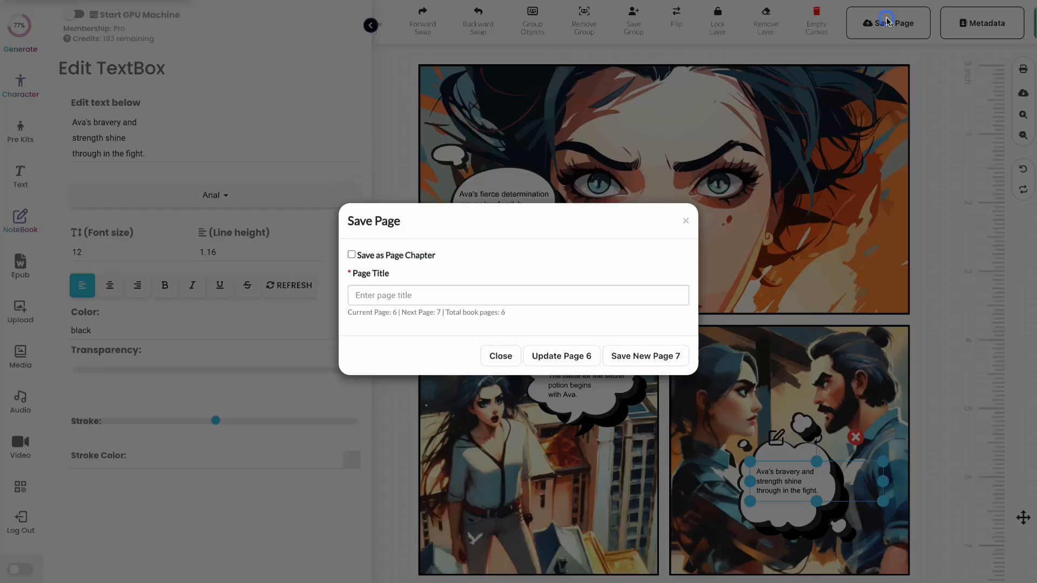
{"action": "type", "text": "The fight"}
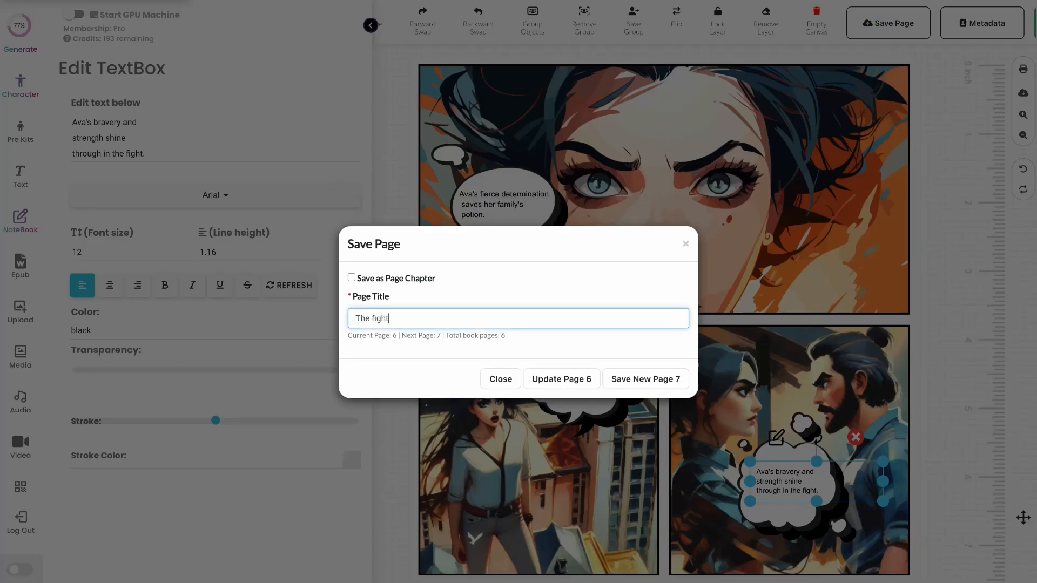
{"action": "left_click", "coordinate": [537, 382]}
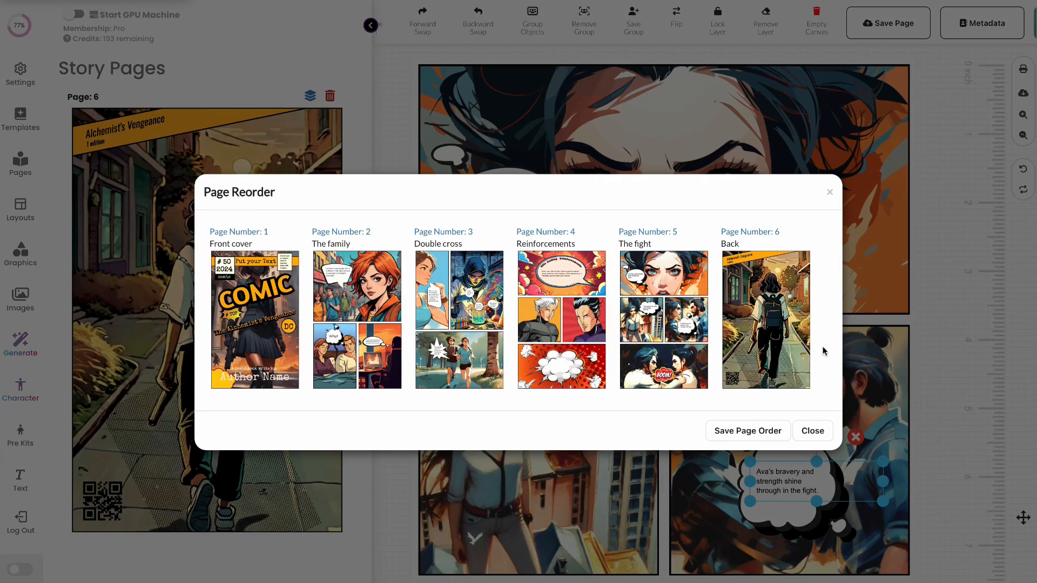
{"action": "left_click", "coordinate": [783, 431]}
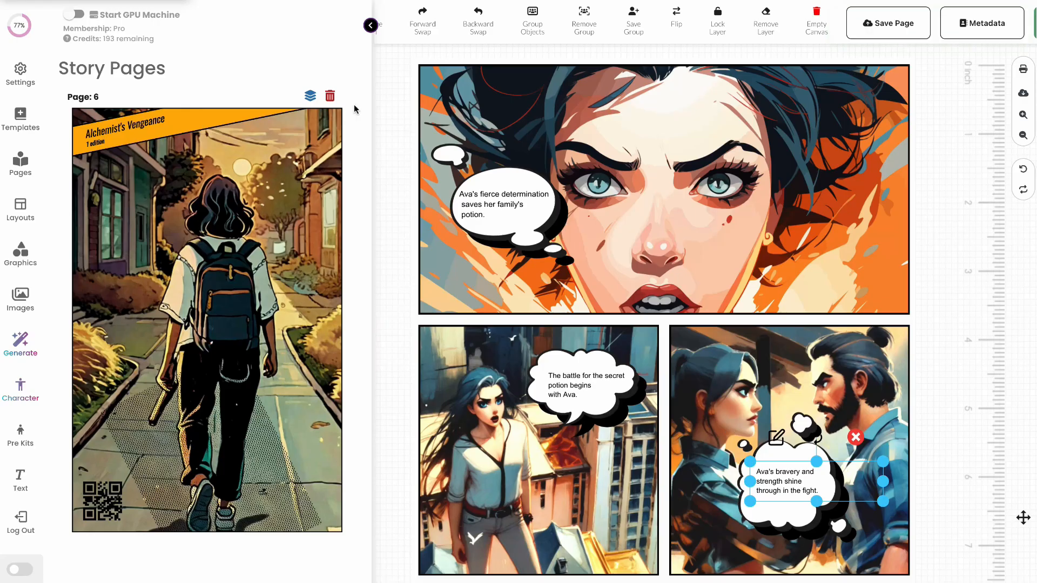
Review the EPUB metadata form without changing it, and publish the book.
{"action": "scroll", "coordinate": [252, 187], "scroll_direction": "up", "scroll_amount": 15}
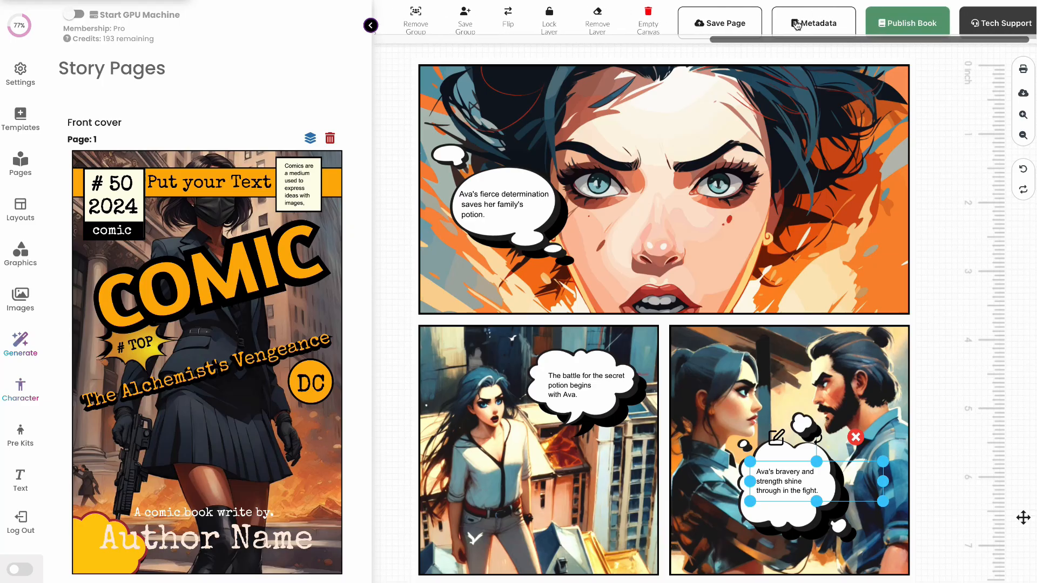
{"action": "left_click", "coordinate": [803, 14]}
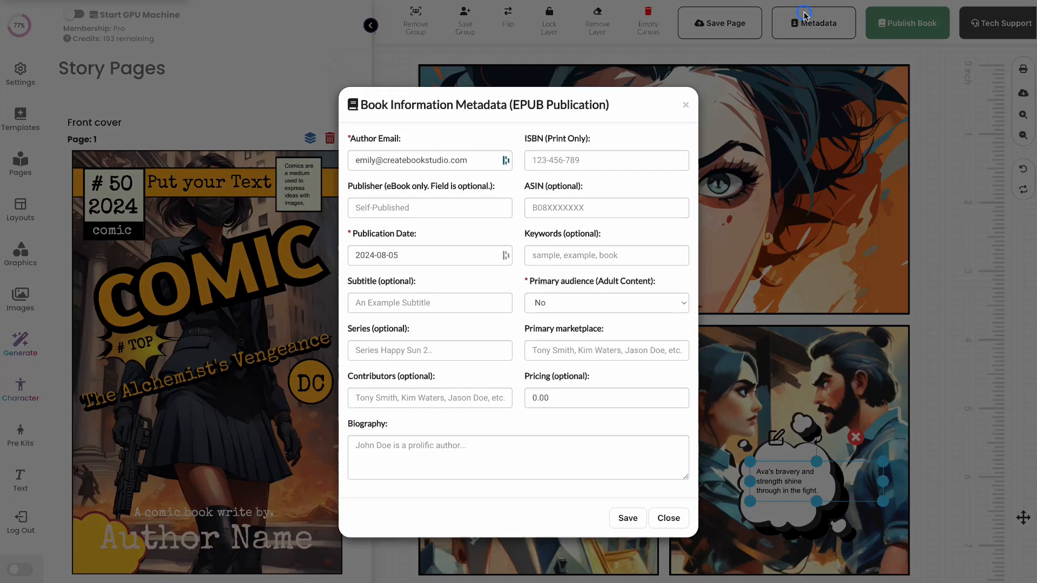
{"action": "left_click", "coordinate": [671, 517]}
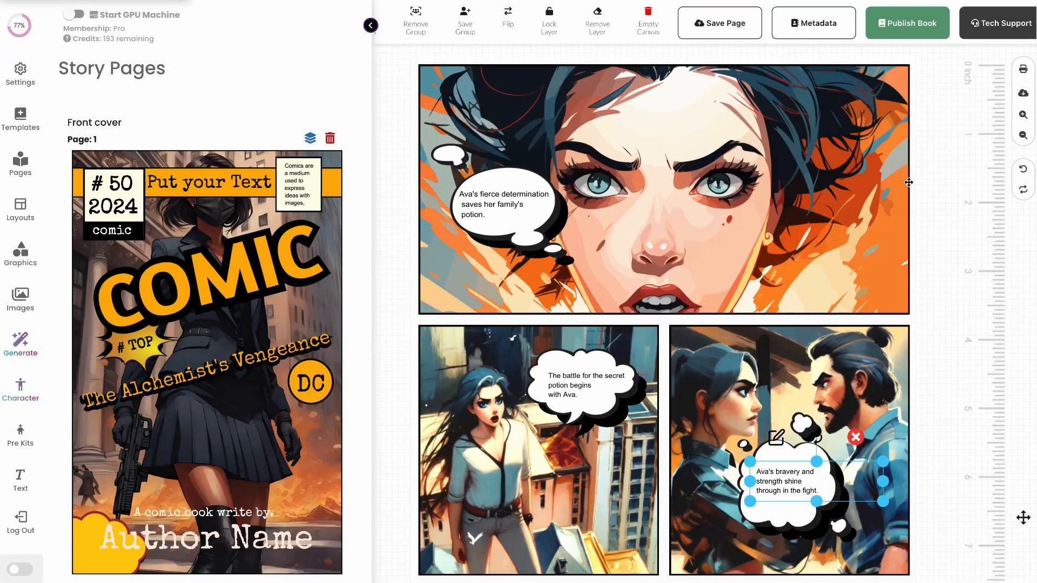
{"action": "left_click", "coordinate": [905, 30]}
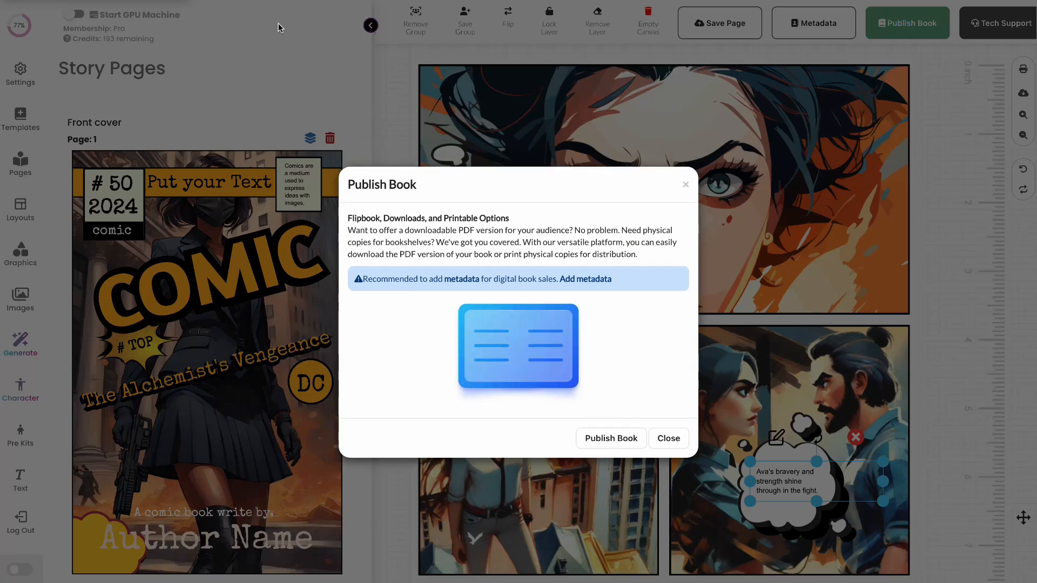
{"action": "left_click", "coordinate": [598, 441]}
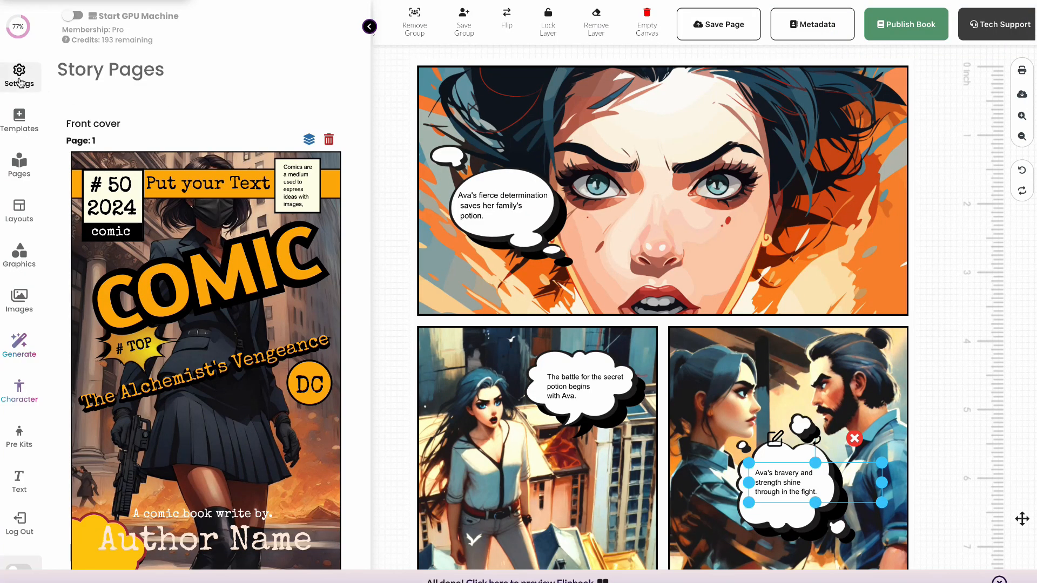
Leave the page editor for the book settings and list the published books.
{"action": "left_click", "coordinate": [19, 81]}
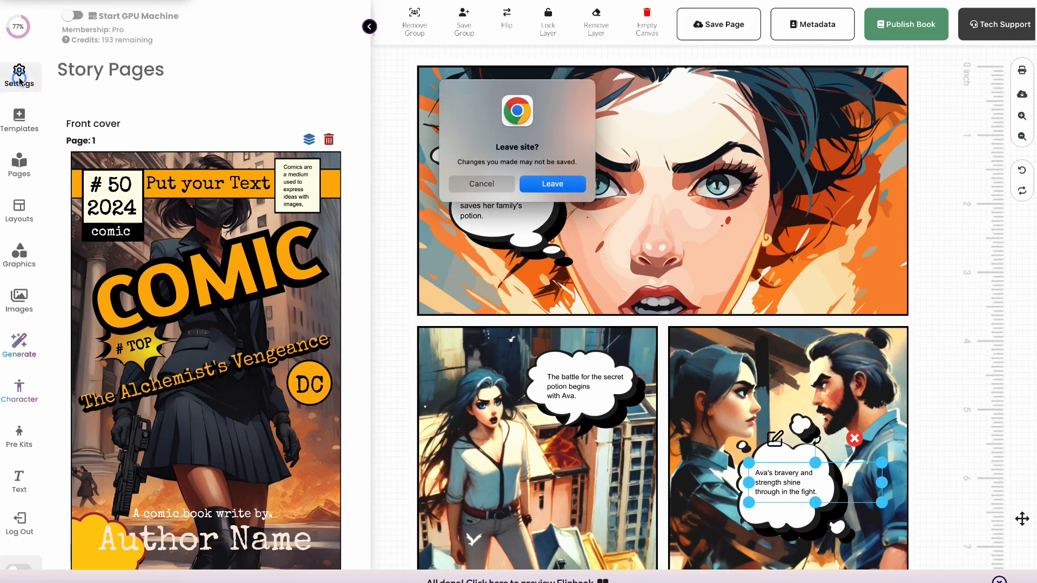
{"action": "left_click", "coordinate": [541, 186]}
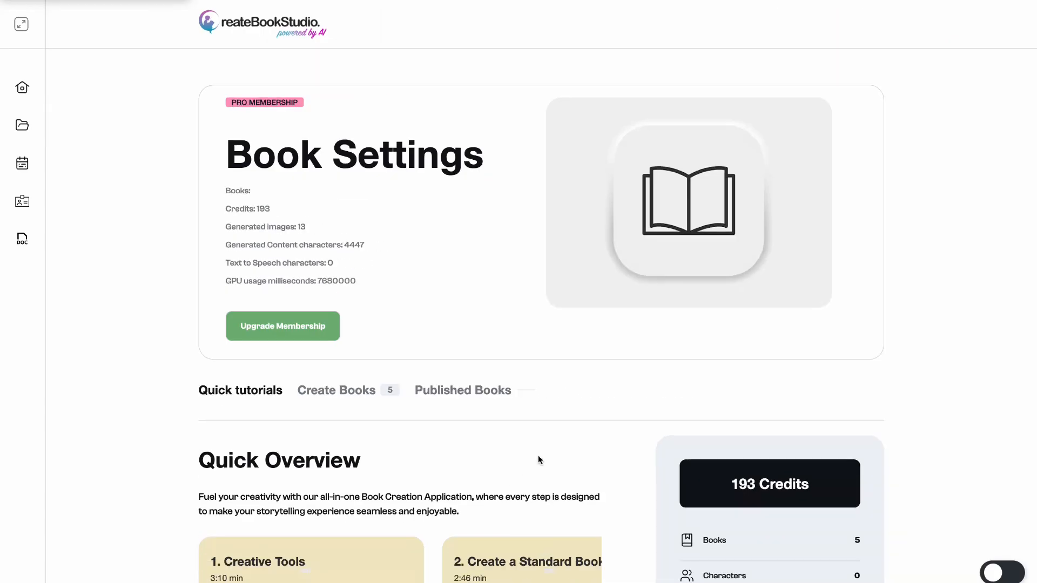
{"action": "left_click", "coordinate": [474, 391]}
{"action": "scroll", "coordinate": [475, 397], "scroll_direction": "down", "scroll_amount": 5}
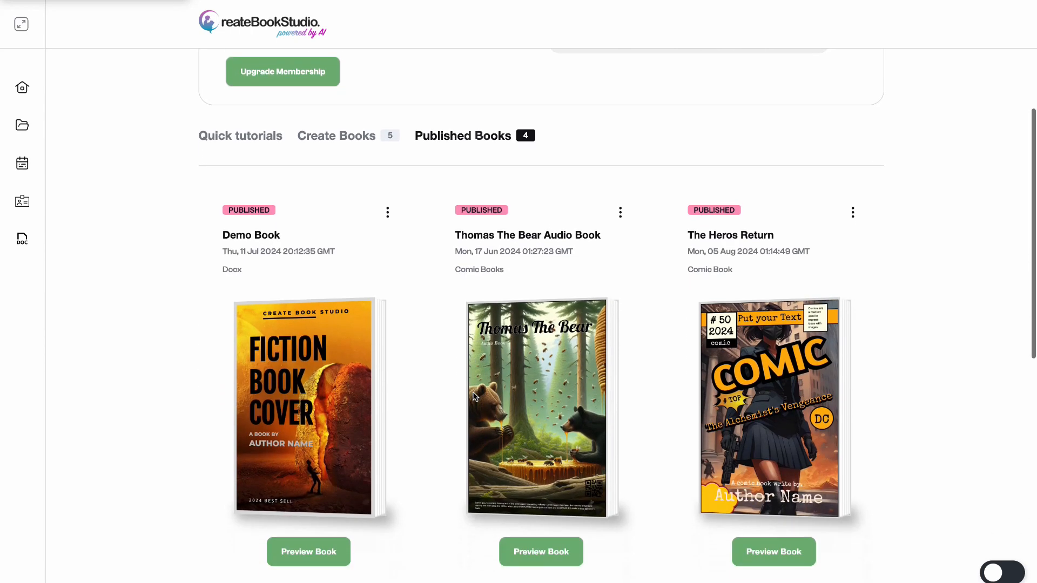
Download the published book The Heros Return as printable PDF and EPUB, and open the downloaded PDF.
{"action": "scroll", "coordinate": [475, 398], "scroll_direction": "down", "scroll_amount": 1}
{"action": "left_click", "coordinate": [853, 156]}
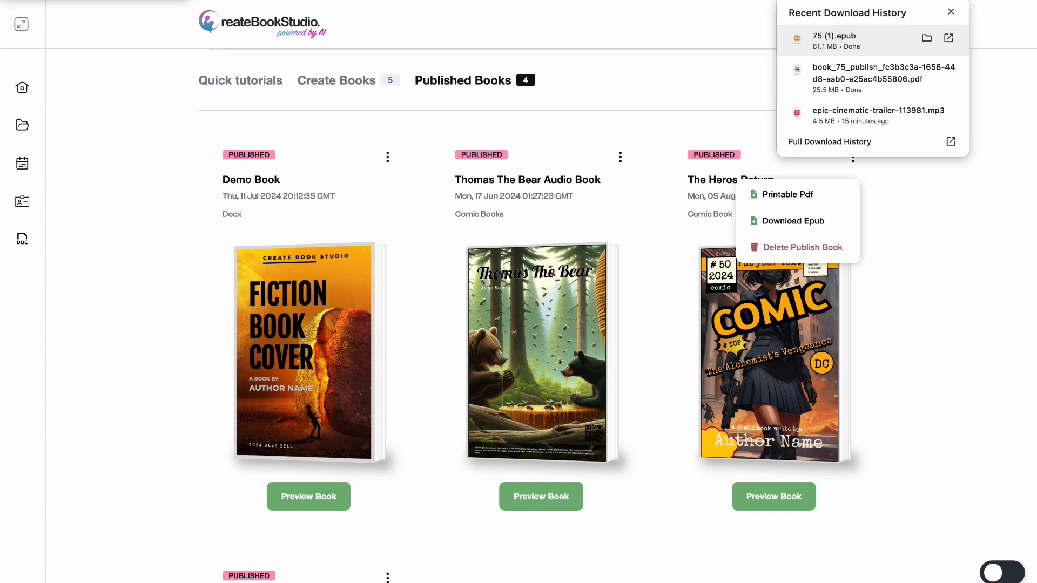
{"action": "left_click", "coordinate": [859, 71]}
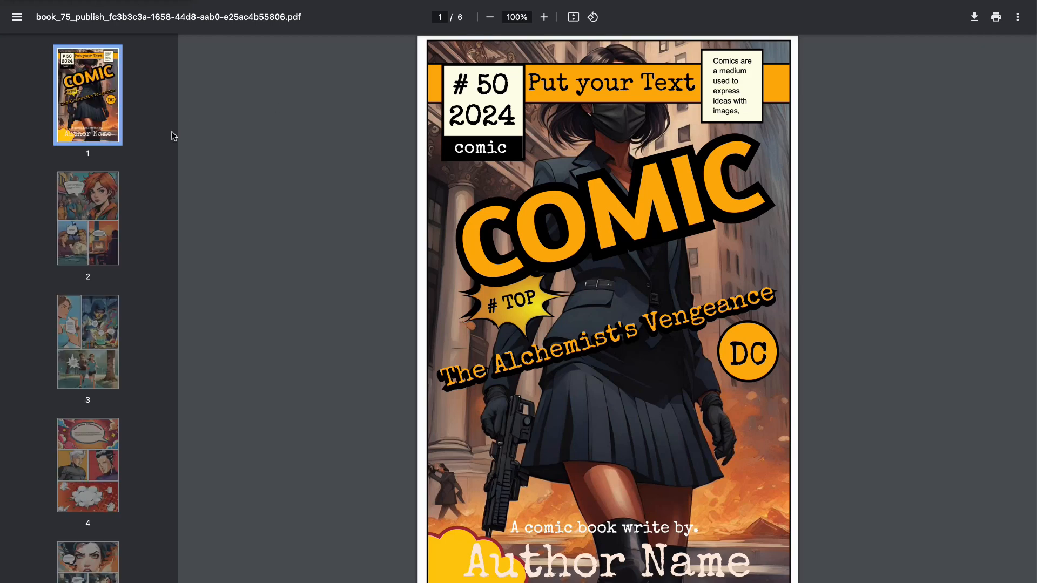
Look through pages 2 to 5 of the downloaded comic PDF.
{"action": "left_click", "coordinate": [94, 214]}
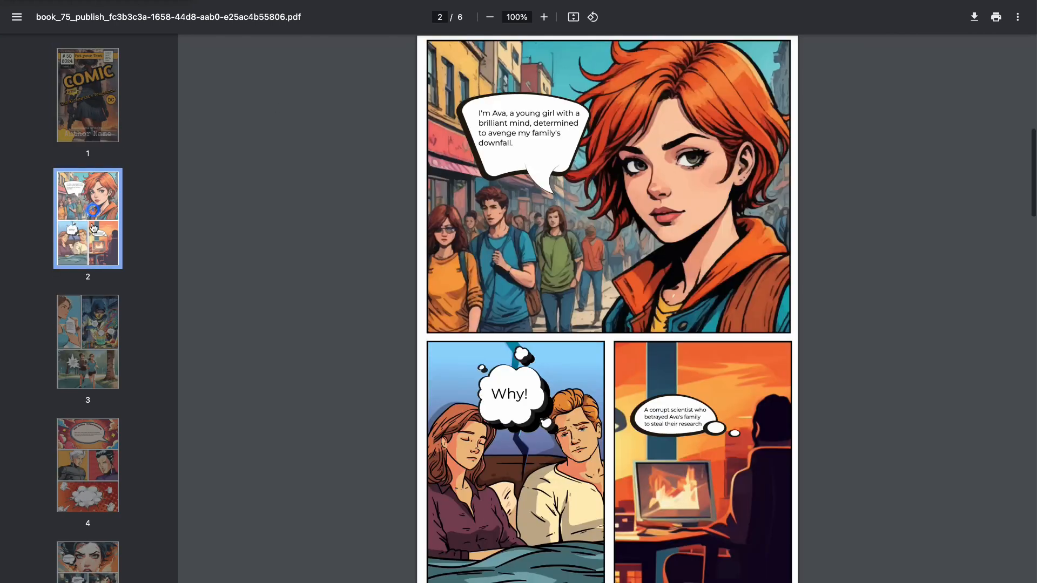
{"action": "left_click", "coordinate": [72, 312]}
{"action": "scroll", "coordinate": [74, 317], "scroll_direction": "down", "scroll_amount": 3}
{"action": "left_click", "coordinate": [74, 317]}
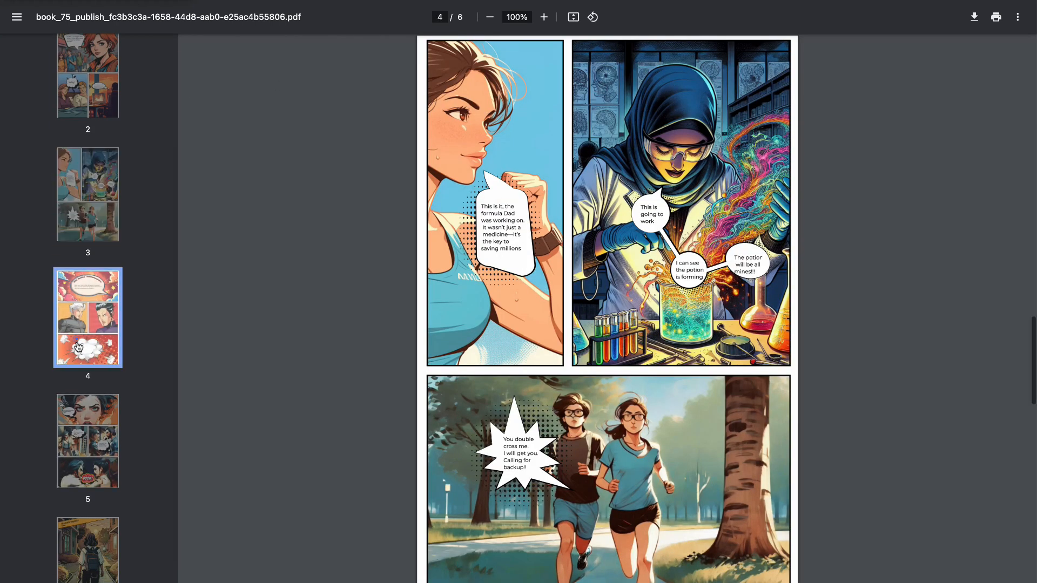
{"action": "left_click", "coordinate": [72, 430]}
{"action": "scroll", "coordinate": [72, 430], "scroll_direction": "down", "scroll_amount": 1}
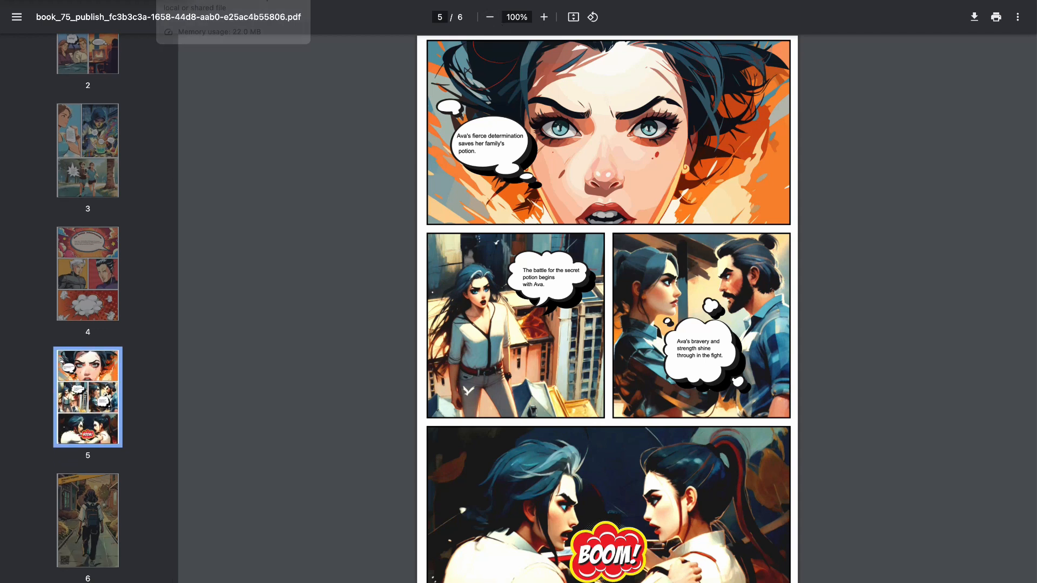
Return to the published books page and open the downloaded file 75 (1).epub in Apple Books.
{"action": "left_click", "coordinate": [233, 1]}
{"action": "left_click", "coordinate": [964, 1]}
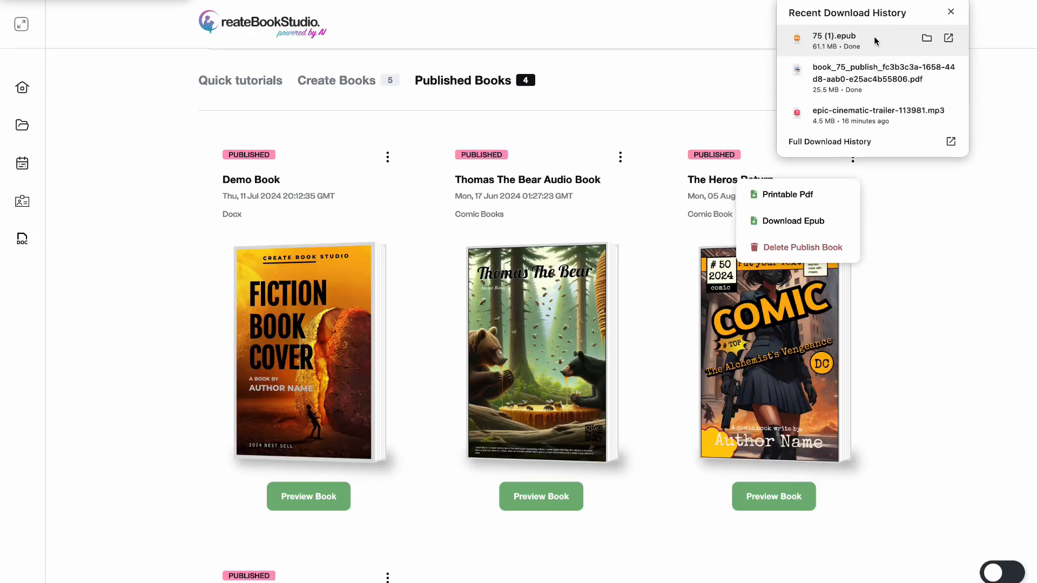
{"action": "left_click", "coordinate": [874, 37]}
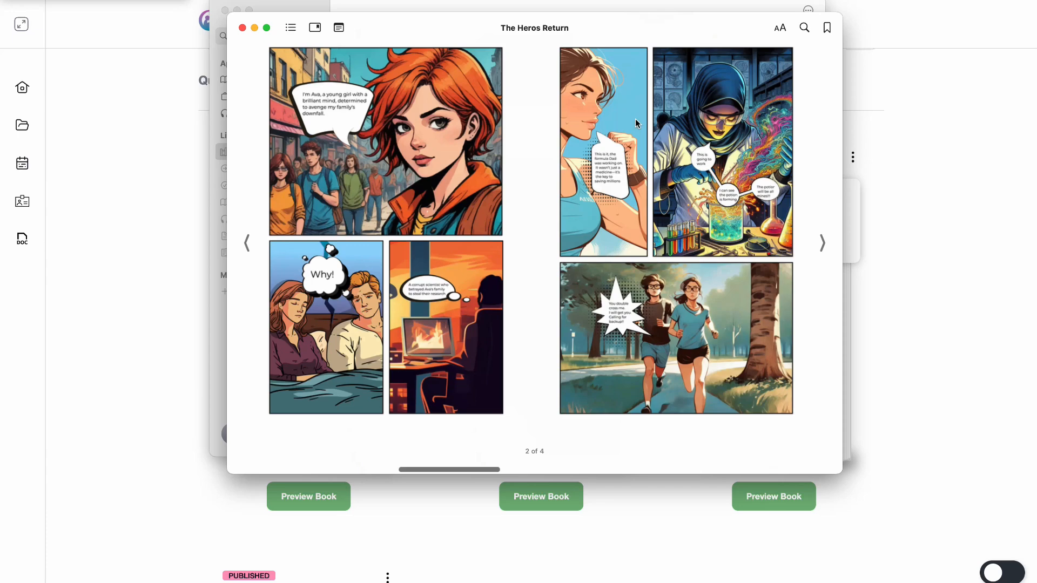
Leaf through the EPUB pages of The Heros Return in Apple Books and close the book.
{"action": "left_click", "coordinate": [246, 244]}
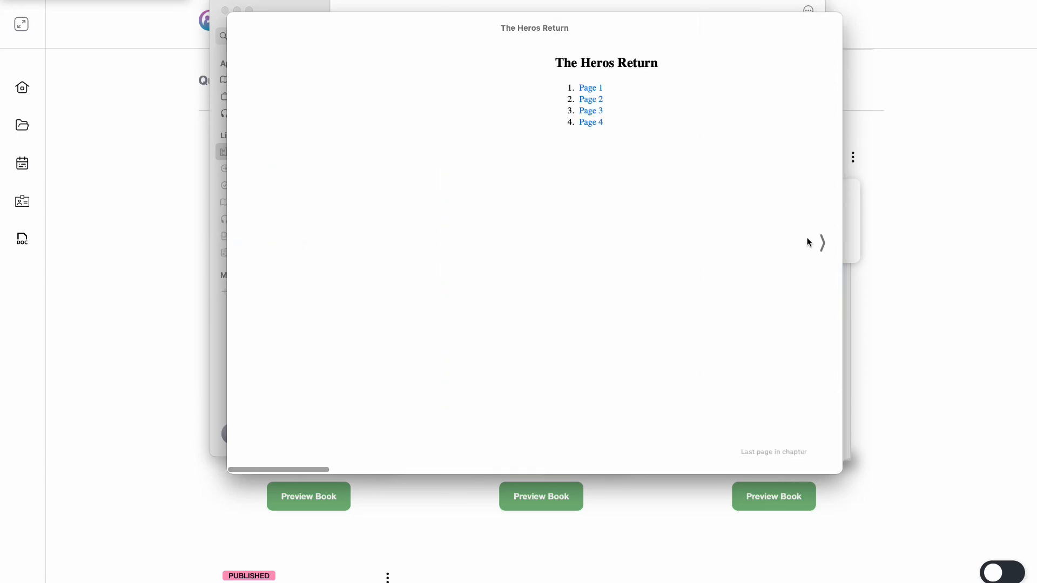
{"action": "left_click", "coordinate": [819, 242]}
{"action": "left_click", "coordinate": [822, 242]}
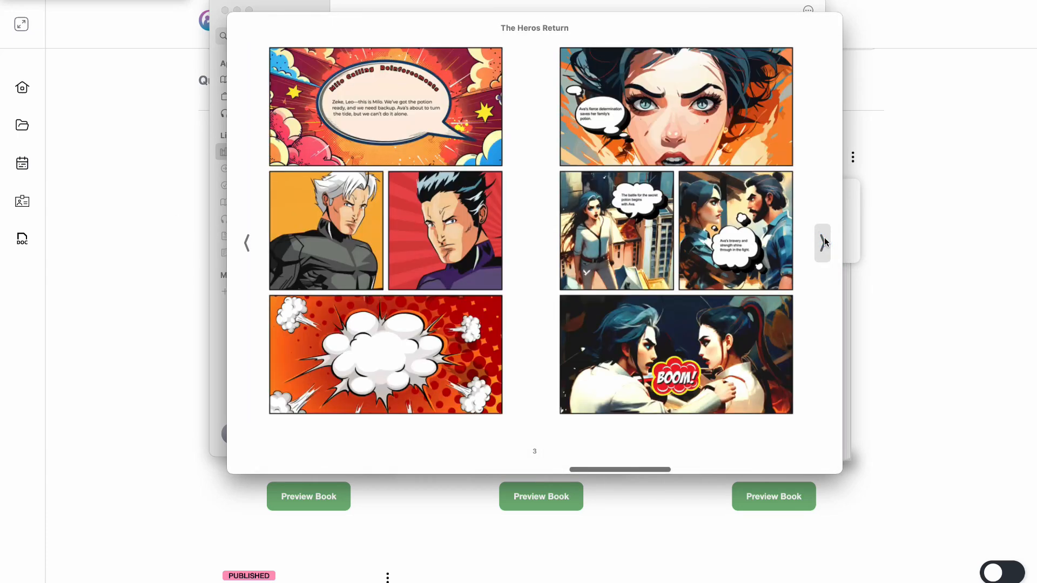
{"action": "left_click", "coordinate": [823, 242]}
{"action": "left_click", "coordinate": [242, 28]}
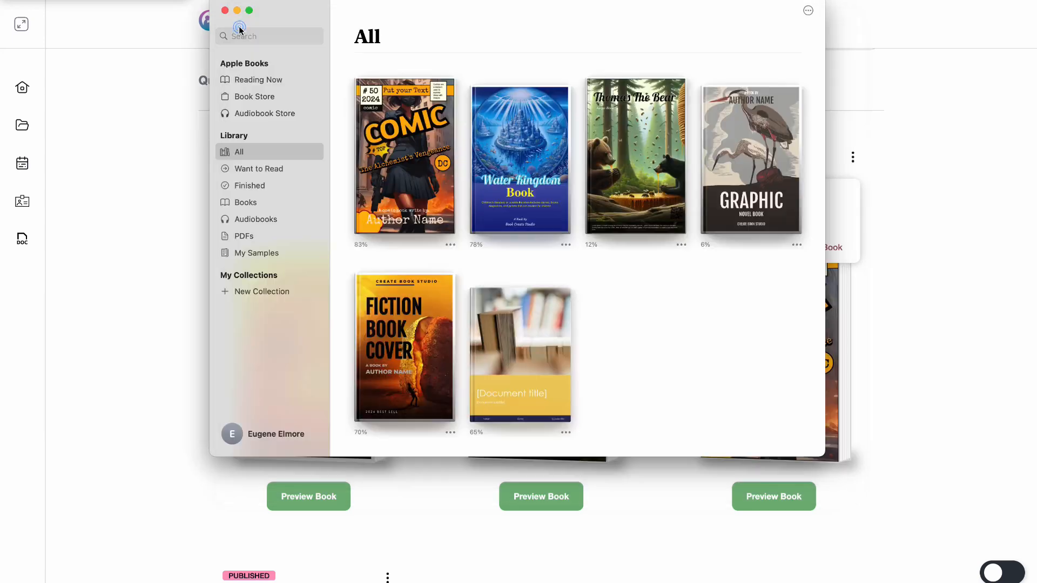
Switch to Kindle Previewer and open the comic's EPUB file from the Downloads folder.
{"action": "left_click", "coordinate": [198, 309]}
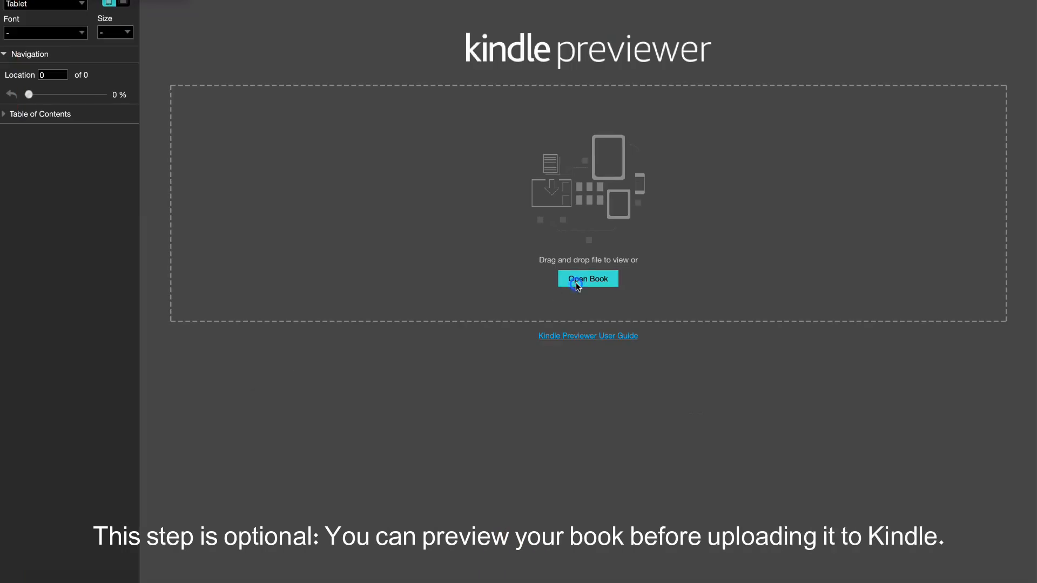
{"action": "left_click", "coordinate": [568, 285]}
{"action": "left_click", "coordinate": [416, 153]}
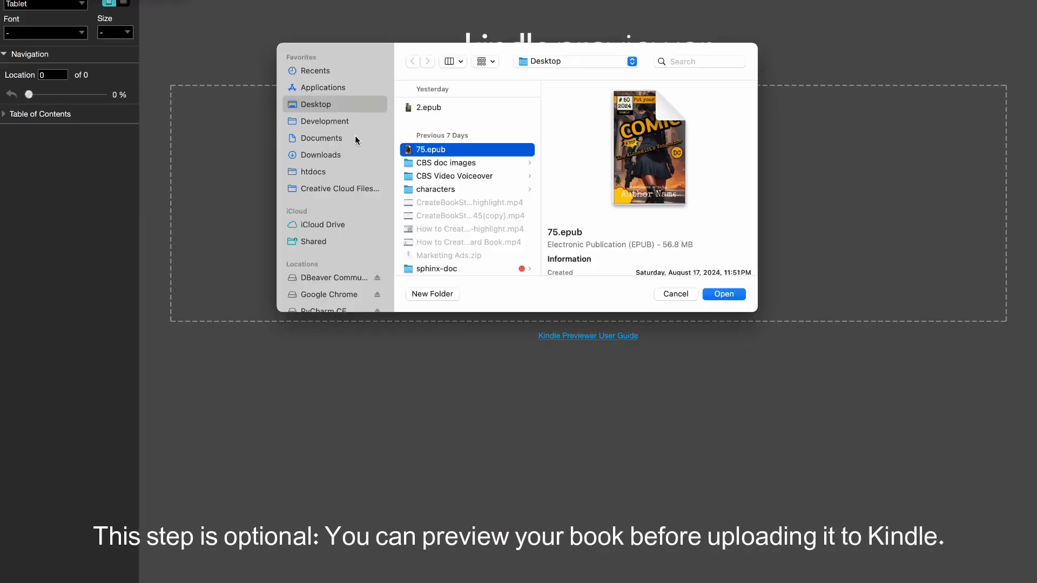
{"action": "left_click", "coordinate": [324, 155]}
{"action": "left_click", "coordinate": [445, 107]}
{"action": "left_click", "coordinate": [718, 294]}
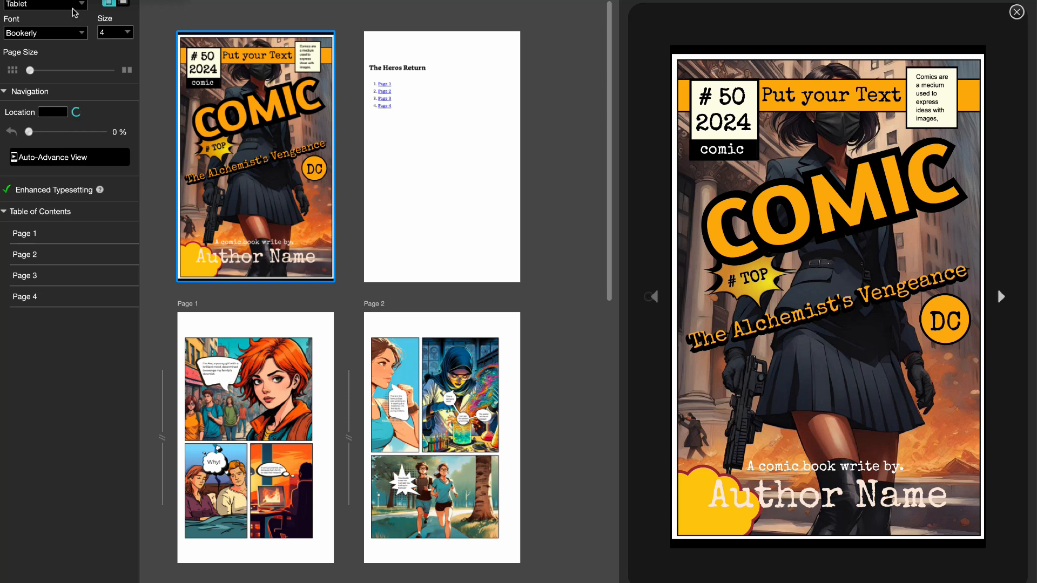
Set the Kindle preview device to Phone.
{"action": "left_click", "coordinate": [73, 7]}
{"action": "left_click", "coordinate": [22, 30]}
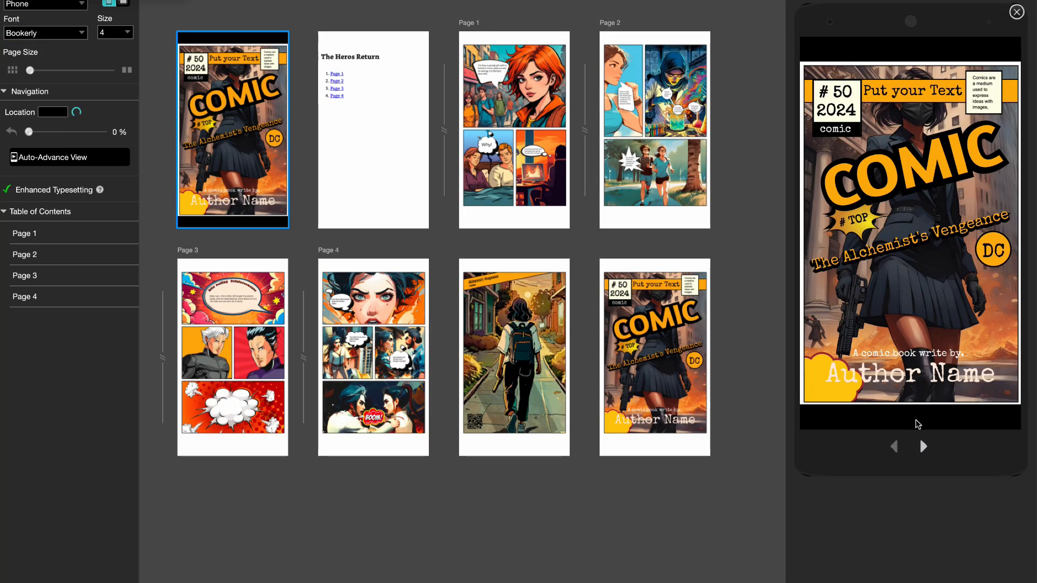
Page through the comic's EPUB in the phone preview up to the pages at the end.
{"action": "left_click", "coordinate": [923, 447]}
{"action": "left_click", "coordinate": [923, 447]}
{"action": "left_click", "coordinate": [923, 447]}
{"action": "left_click", "coordinate": [923, 448]}
{"action": "left_click", "coordinate": [923, 448]}
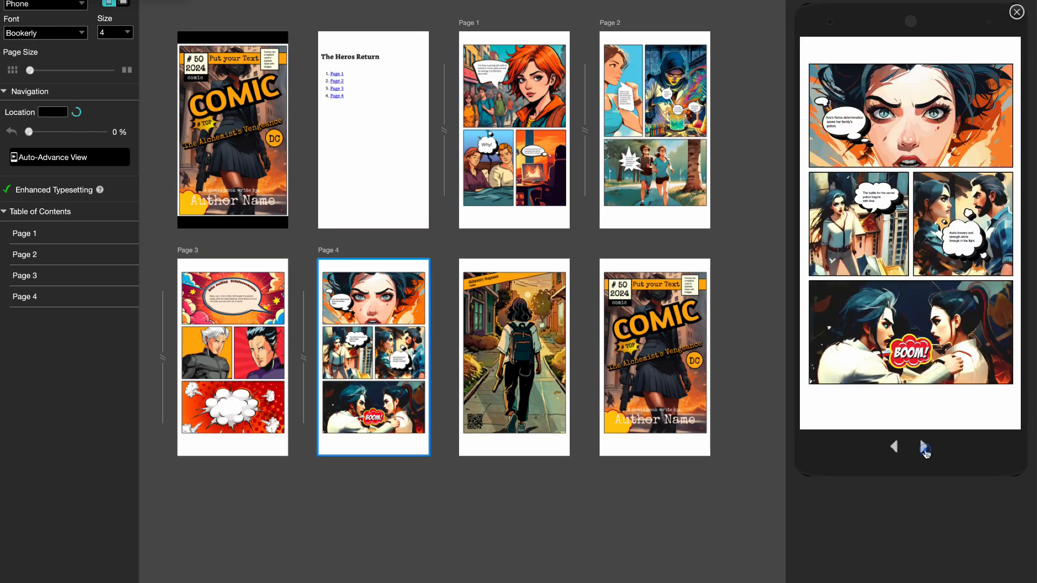
{"action": "left_click", "coordinate": [923, 447]}
{"action": "left_click", "coordinate": [893, 447]}
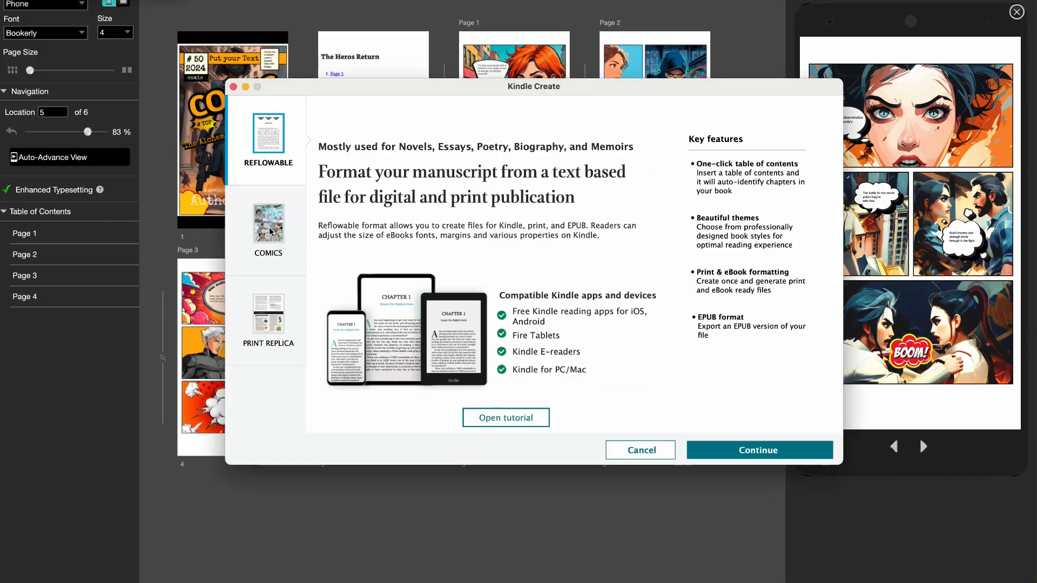
Switch to Kindle Create and set up a Comics project titled Demo Comic Book, with Demo as author and publisher.
{"action": "left_click", "coordinate": [270, 232]}
{"action": "left_click", "coordinate": [508, 203]}
{"action": "type", "text": "Demo Comic Book"}
{"action": "left_click", "coordinate": [503, 230]}
{"action": "type", "text": "Demo"}
{"action": "key", "text": "Tab"}
{"action": "type", "text": "Demo"}
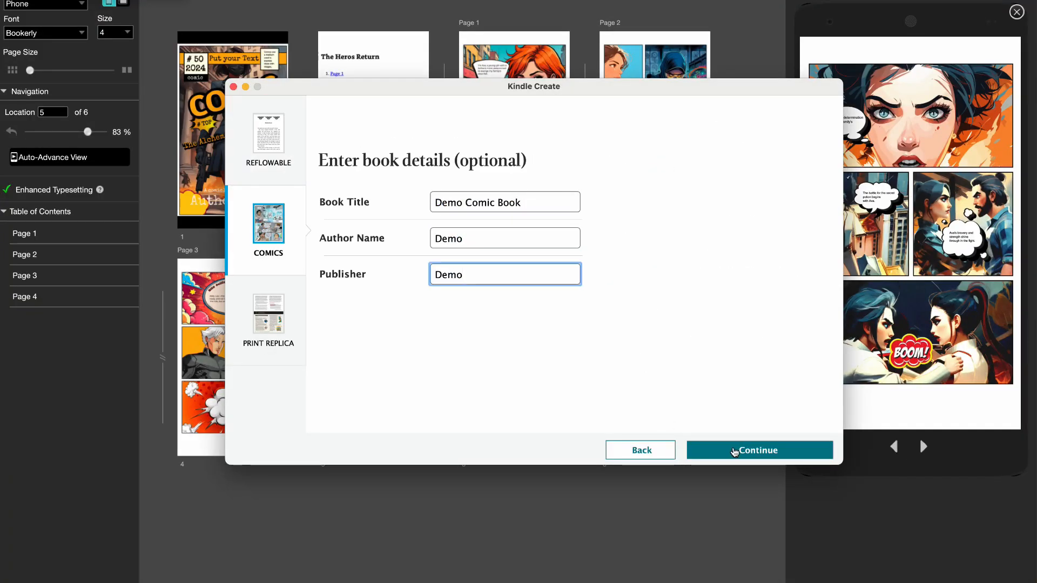
{"action": "left_click", "coordinate": [697, 451]}
Import book_75_publish_fc3b3c3a-1658-44d8-aab0-e25ac4b55806.pdf from Downloads into the comic project and continue past the import introduction.
{"action": "left_click", "coordinate": [697, 451]}
{"action": "left_click", "coordinate": [488, 193]}
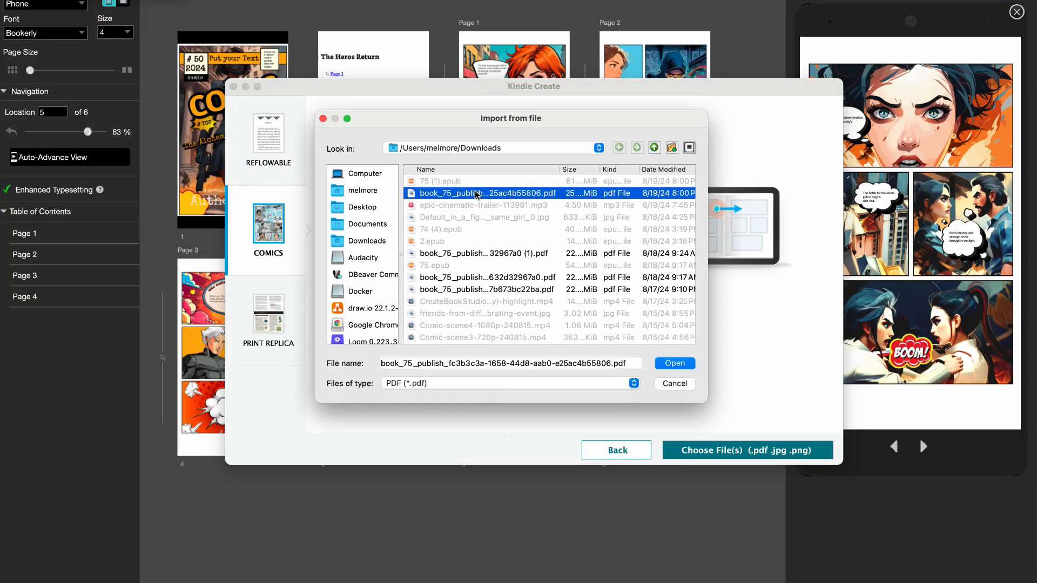
{"action": "left_click", "coordinate": [674, 363]}
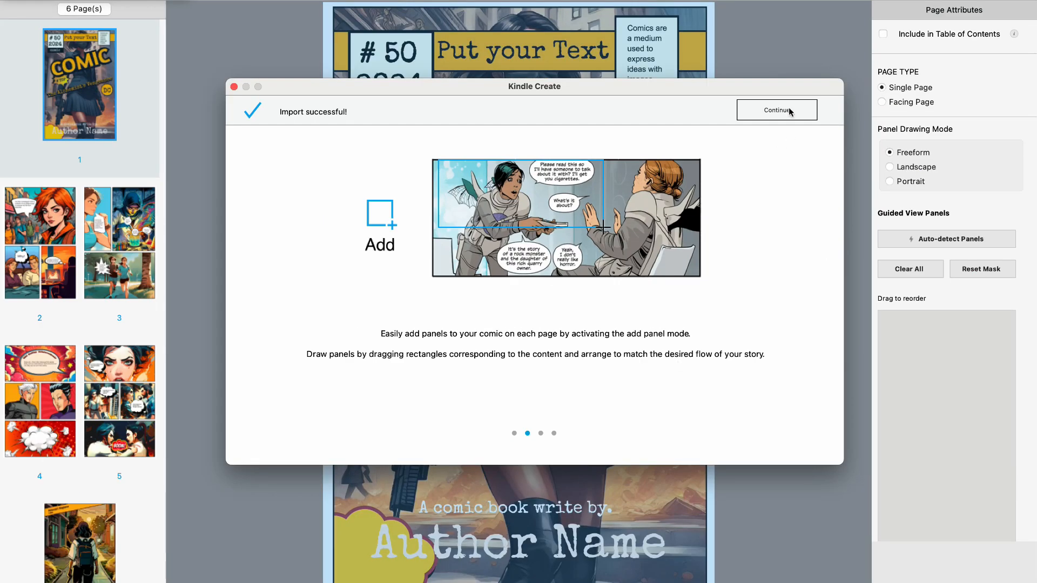
{"action": "left_click", "coordinate": [789, 111]}
Auto-detect the guided view panels on page 2.
{"action": "left_click", "coordinate": [64, 246]}
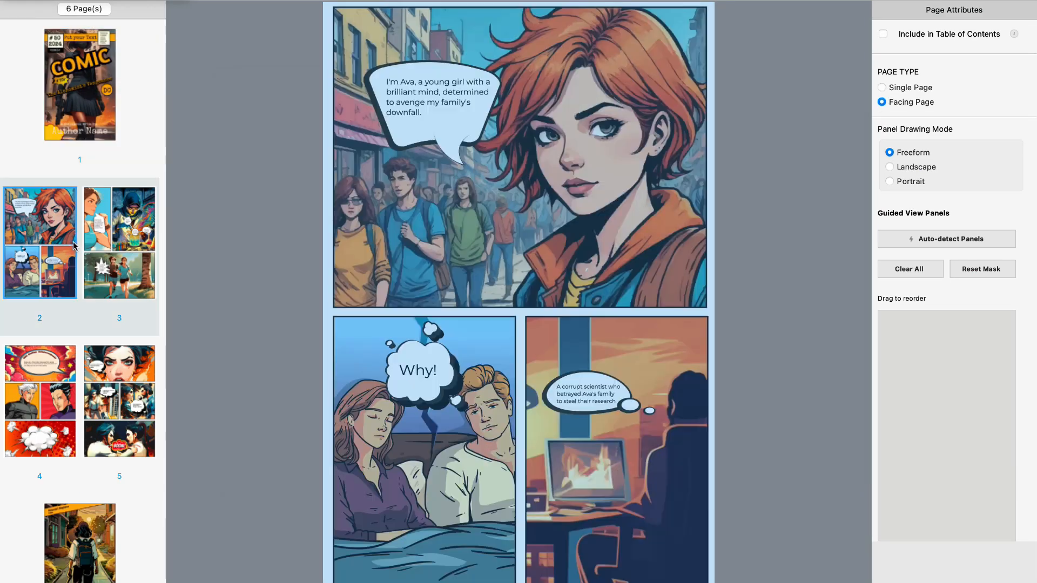
{"action": "left_click", "coordinate": [94, 260]}
{"action": "left_click", "coordinate": [50, 258]}
{"action": "left_click", "coordinate": [932, 247]}
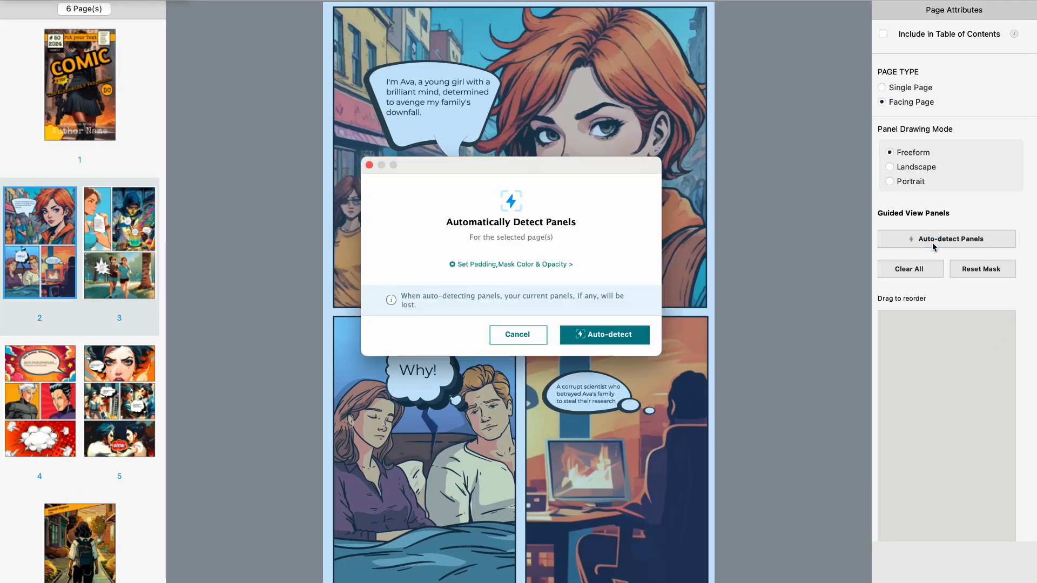
{"action": "left_click", "coordinate": [592, 331]}
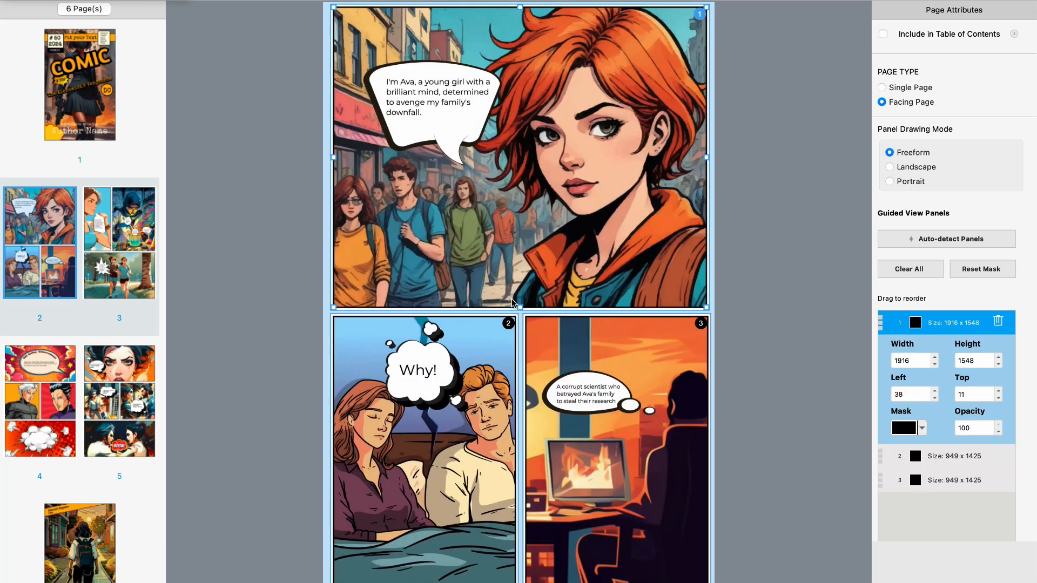
Preview the comic on the tablet, stepping through the guided panels of page 2 and the pages after it.
{"action": "left_click", "coordinate": [984, 6]}
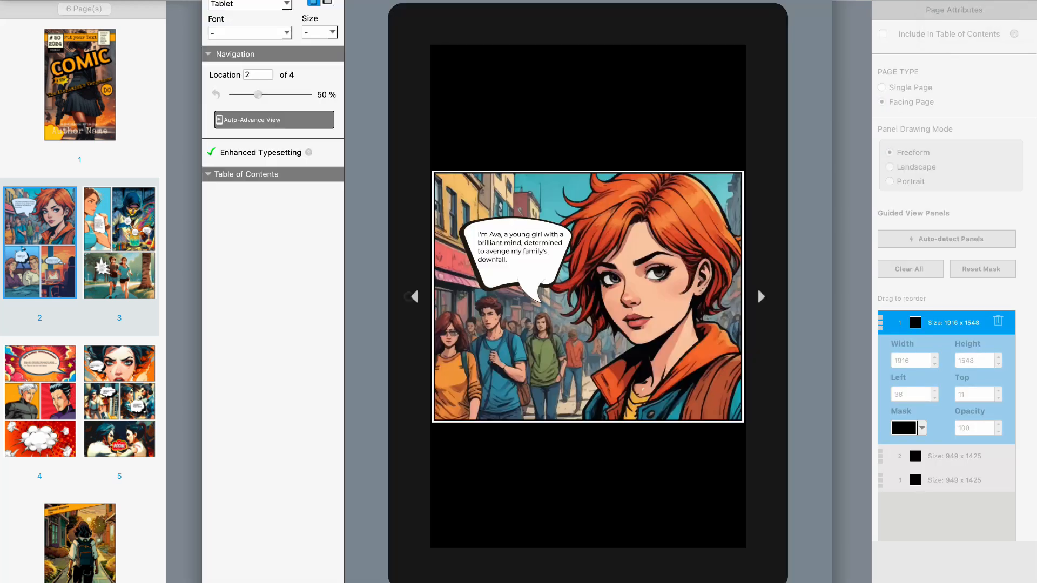
{"action": "left_click", "coordinate": [760, 297]}
{"action": "left_click", "coordinate": [762, 297]}
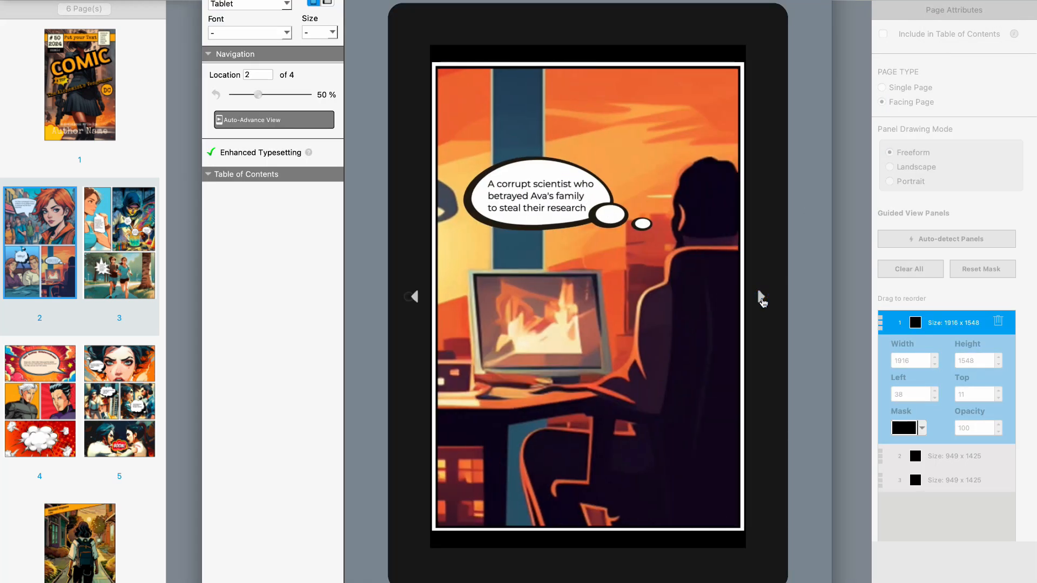
{"action": "left_click", "coordinate": [762, 298]}
{"action": "left_click", "coordinate": [761, 298]}
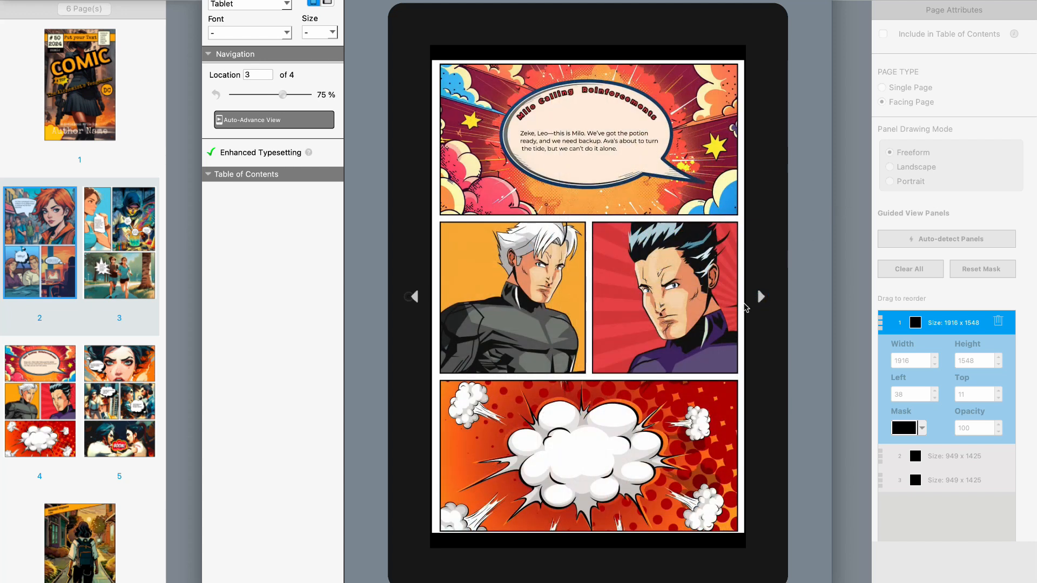
{"action": "left_click", "coordinate": [761, 297]}
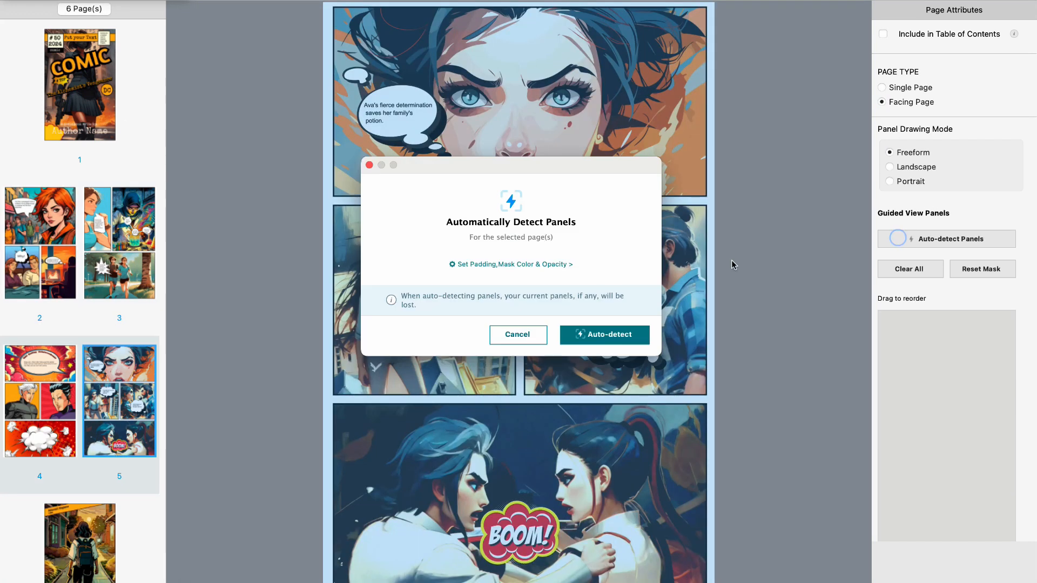
Auto-detect the guided view panels on page 5 and preview them on the tablet.
{"action": "left_click", "coordinate": [605, 268]}
{"action": "left_click", "coordinate": [961, 1]}
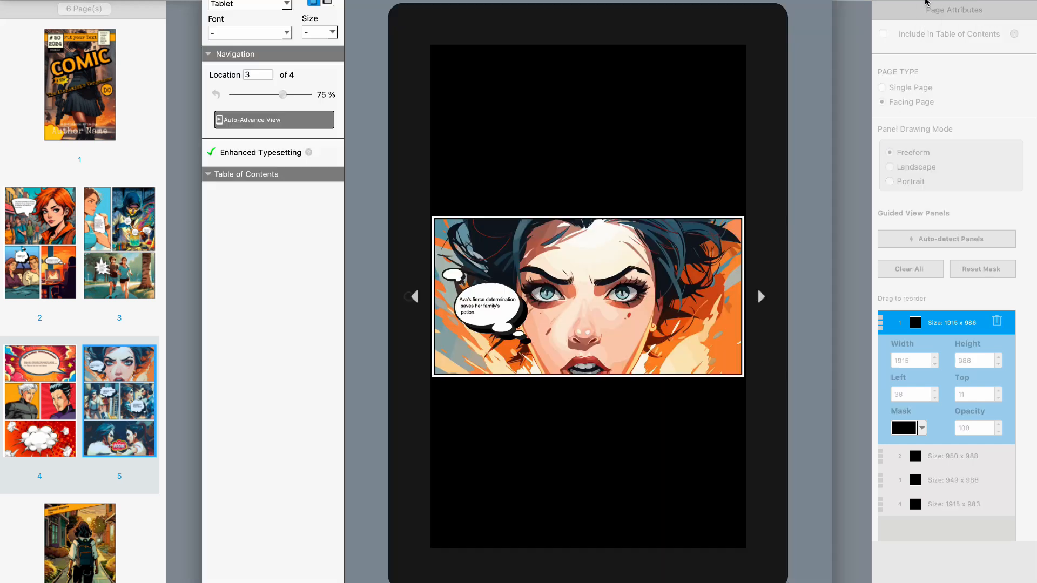
{"action": "left_click", "coordinate": [761, 297]}
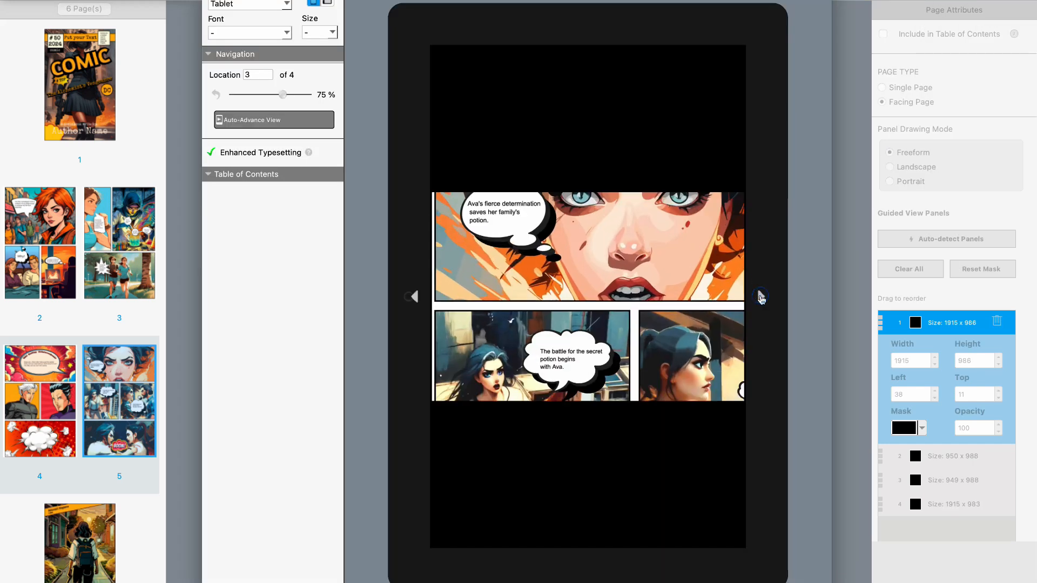
Set the preview device to Phone and step through the guided panels of page 5.
{"action": "left_click", "coordinate": [266, 7]}
{"action": "left_click", "coordinate": [223, 30]}
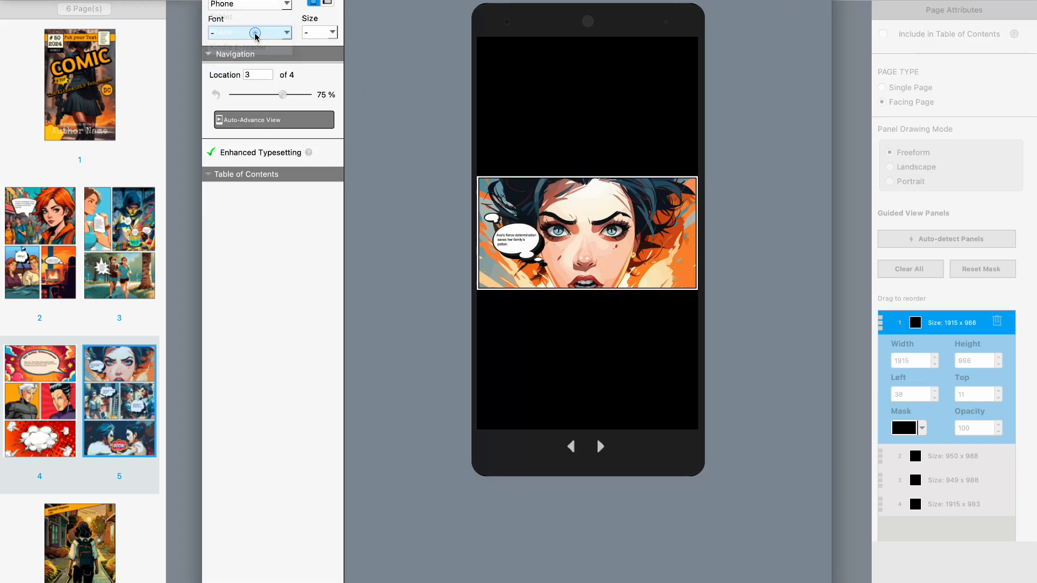
{"action": "left_click", "coordinate": [600, 448]}
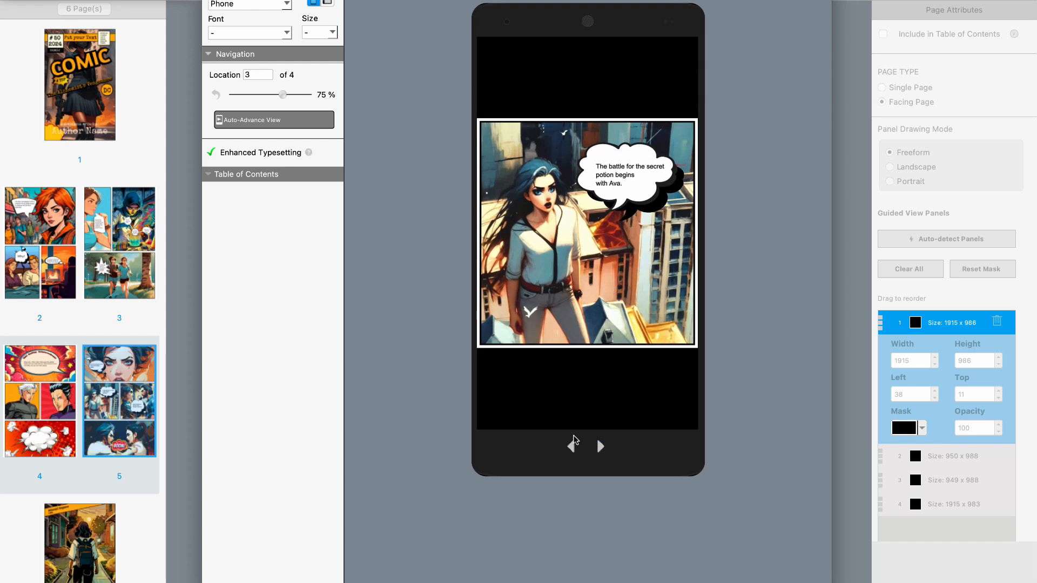
{"action": "left_click", "coordinate": [601, 448]}
{"action": "left_click", "coordinate": [601, 448]}
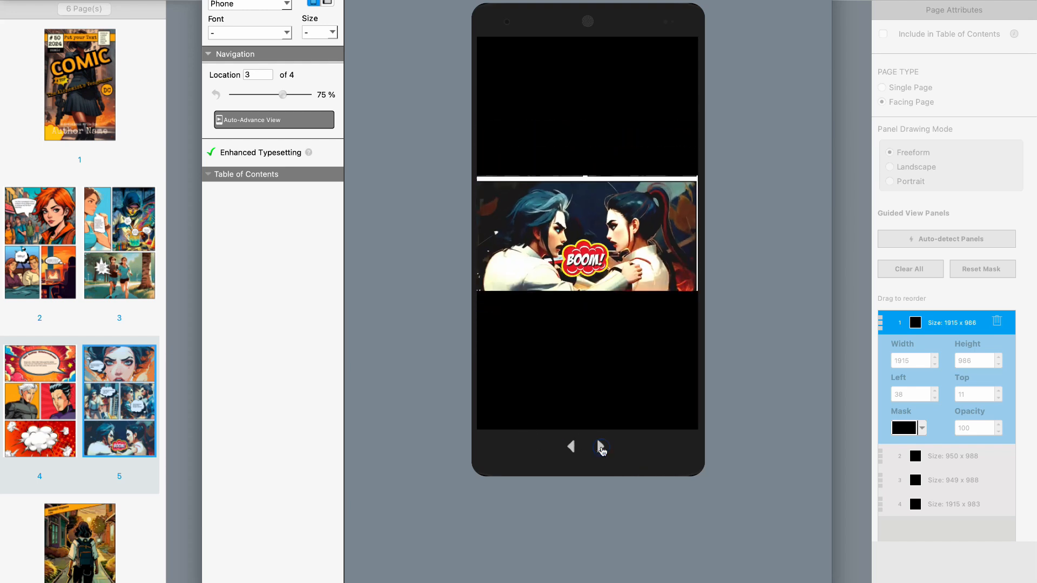
{"action": "left_click", "coordinate": [601, 449]}
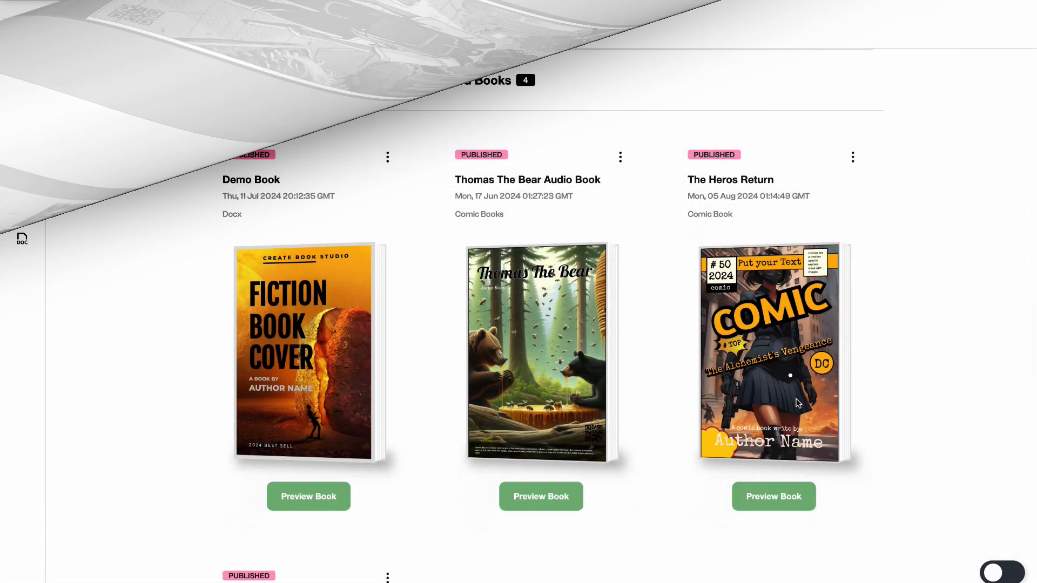
Switch to the published books page, preview The Heros Return and leaf through the flipbook to its back cover.
{"action": "left_click", "coordinate": [748, 496]}
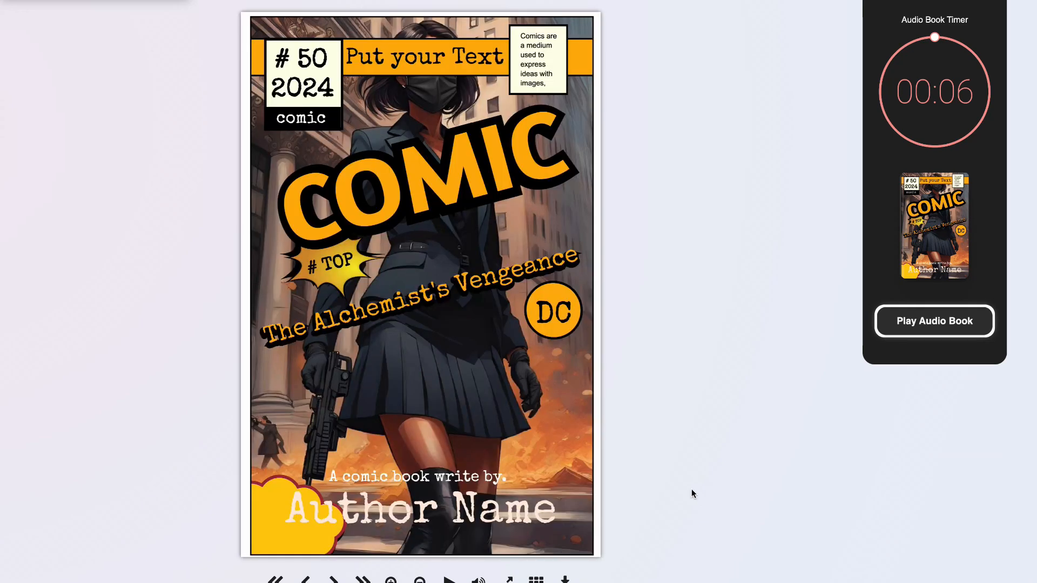
{"action": "left_click", "coordinate": [599, 342]}
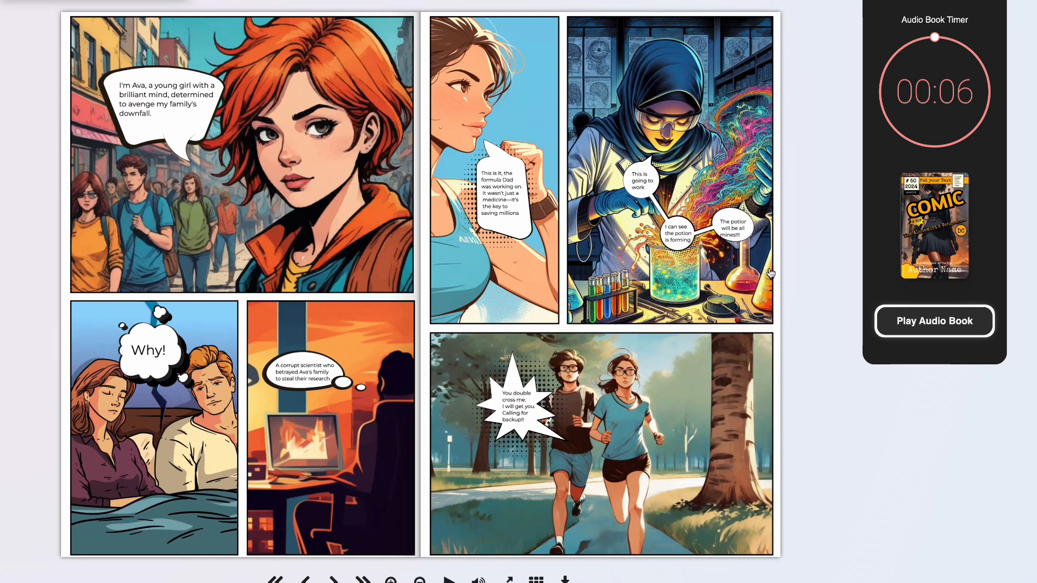
{"action": "left_click", "coordinate": [771, 272]}
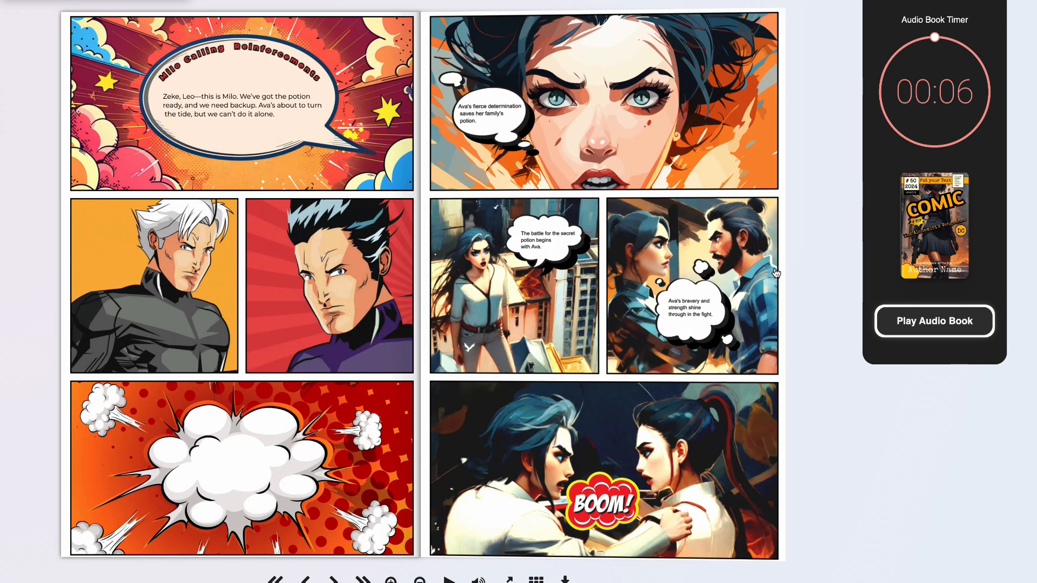
{"action": "left_click", "coordinate": [775, 272]}
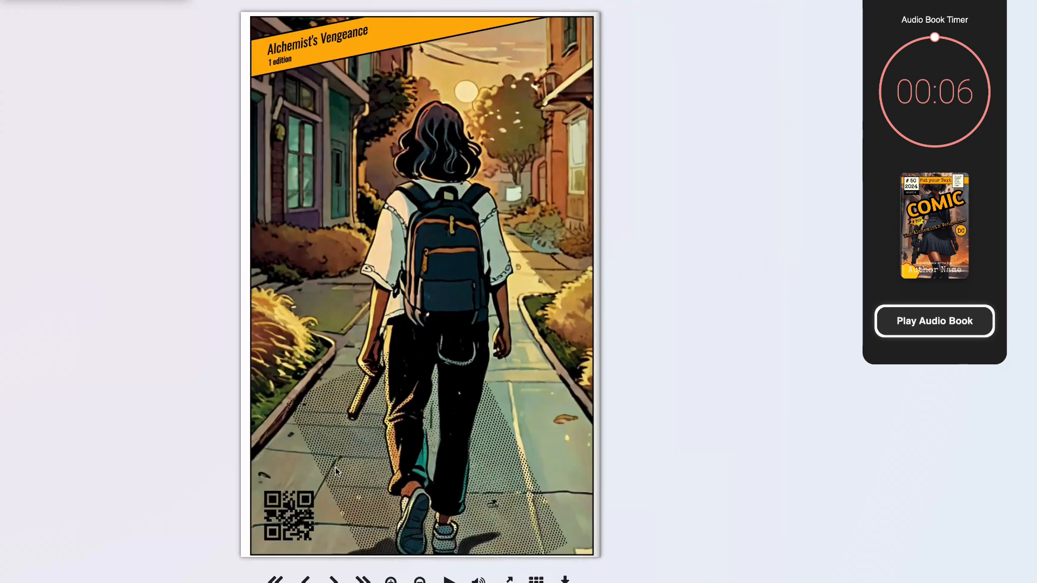